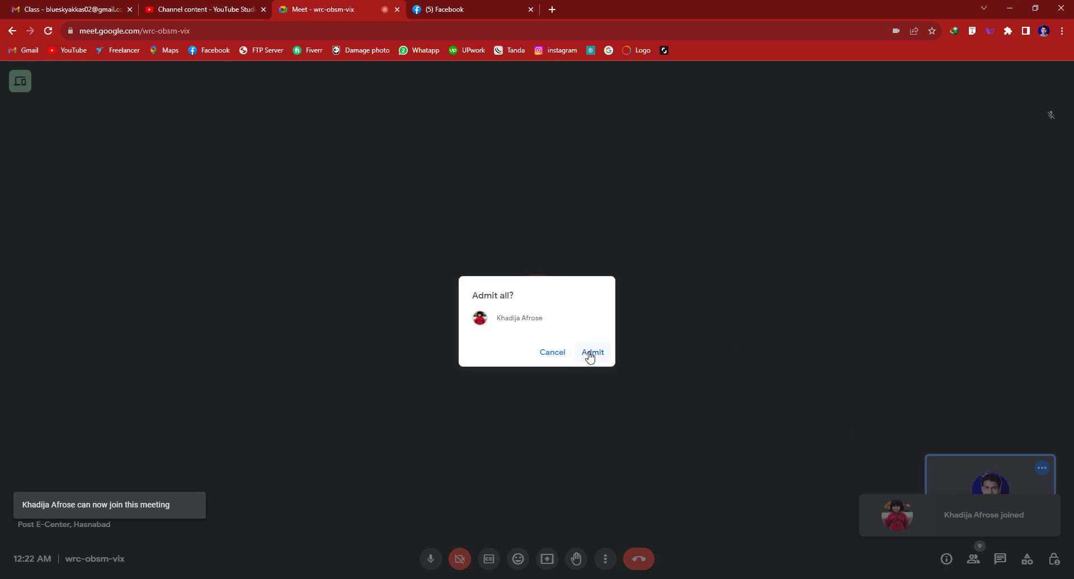
- Admit each participant waiting to join the Google Meet call
left_click(590, 358)
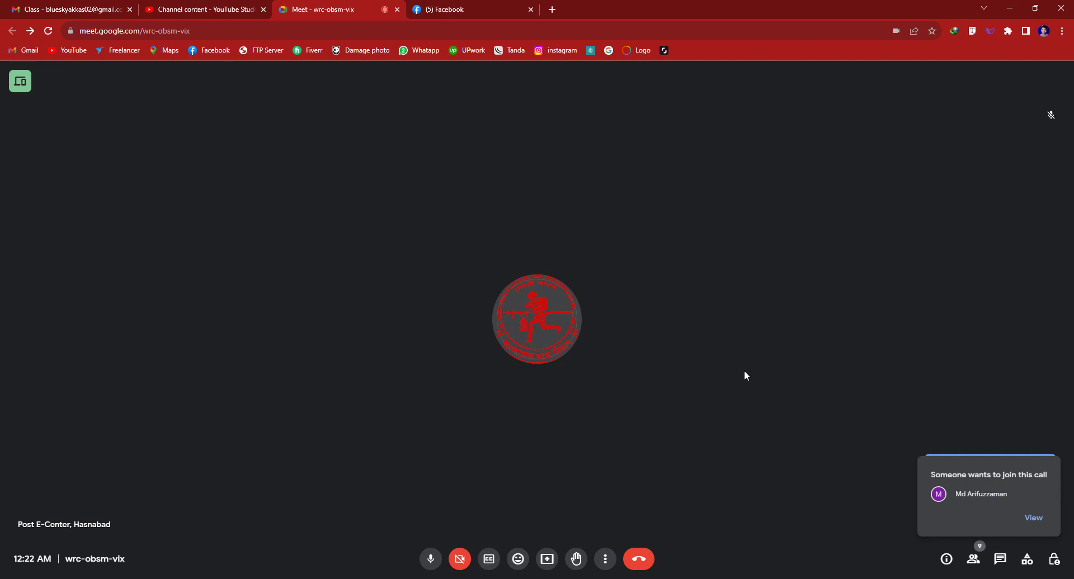
key("Return")
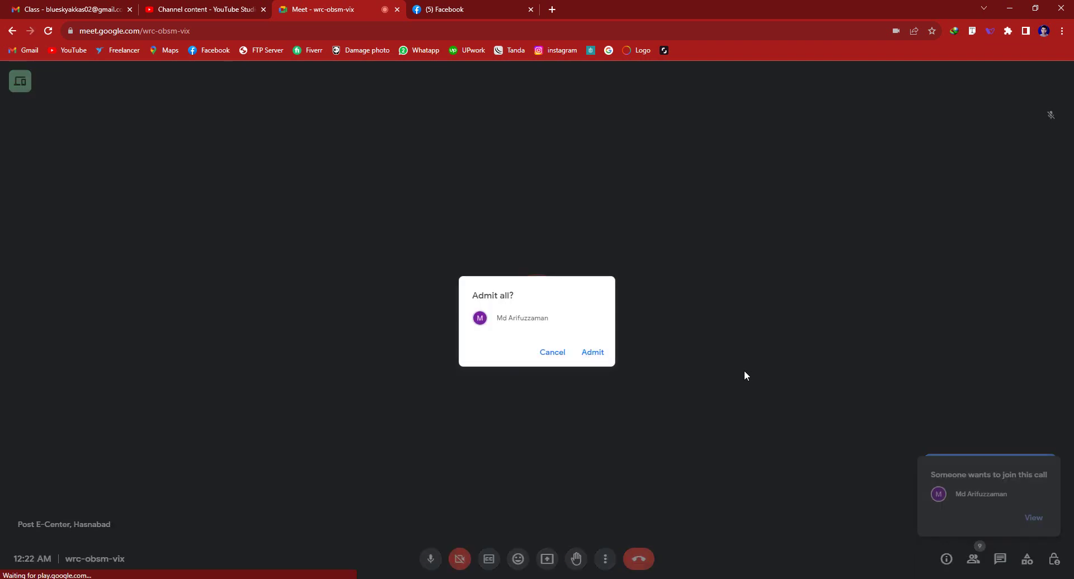
left_click(594, 354)
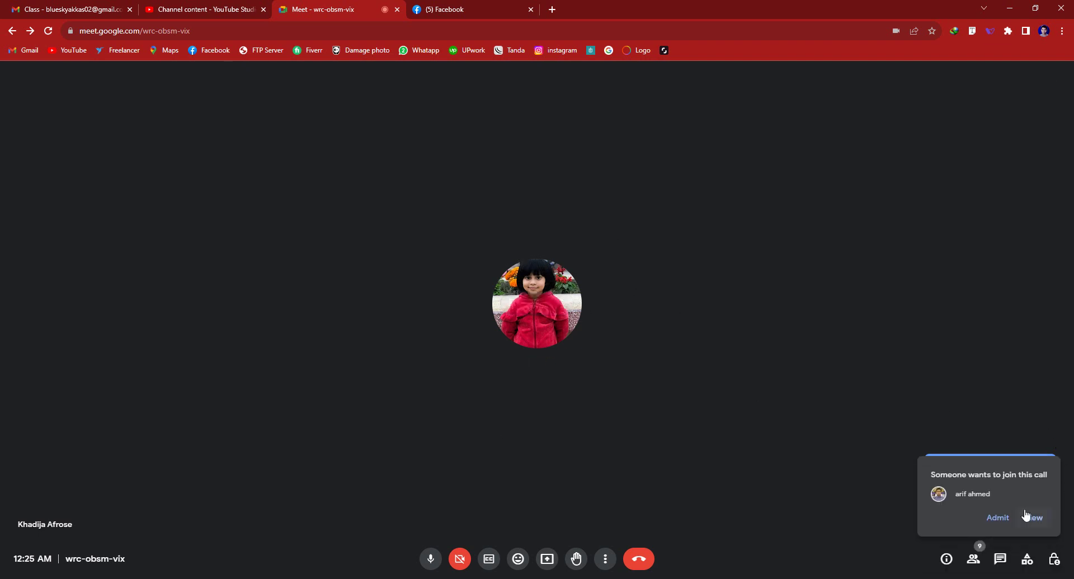
left_click(998, 518)
left_click(999, 517)
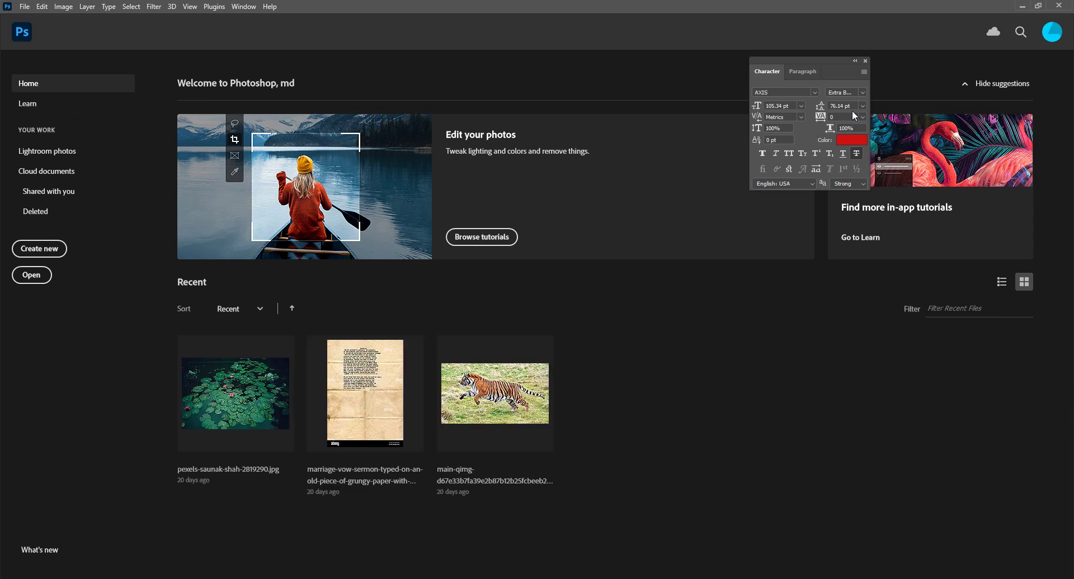
- Clear the list of recently opened files in Photoshop
left_click(24, 6)
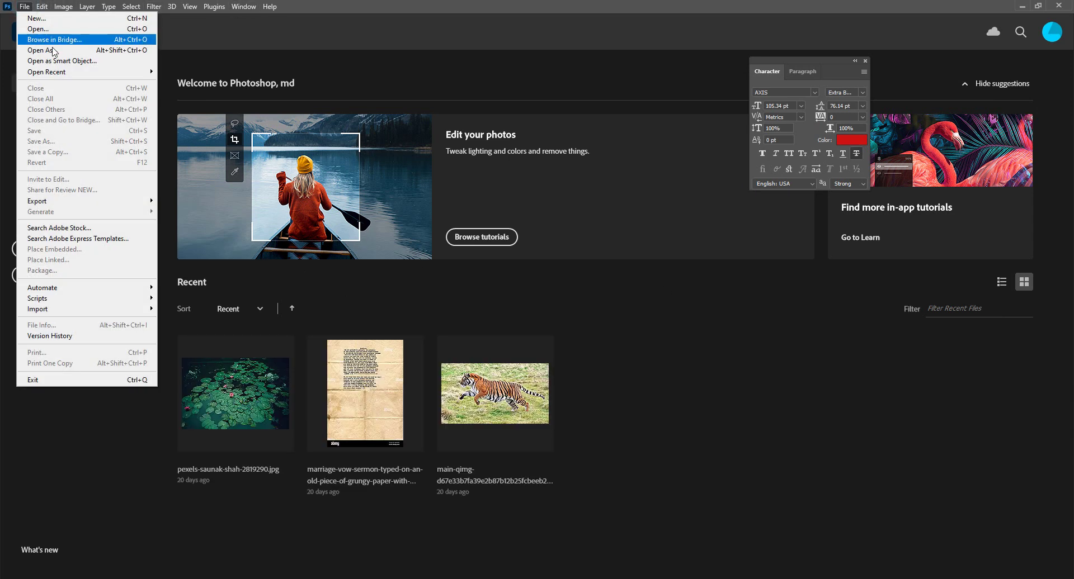
mouse_move(56, 72)
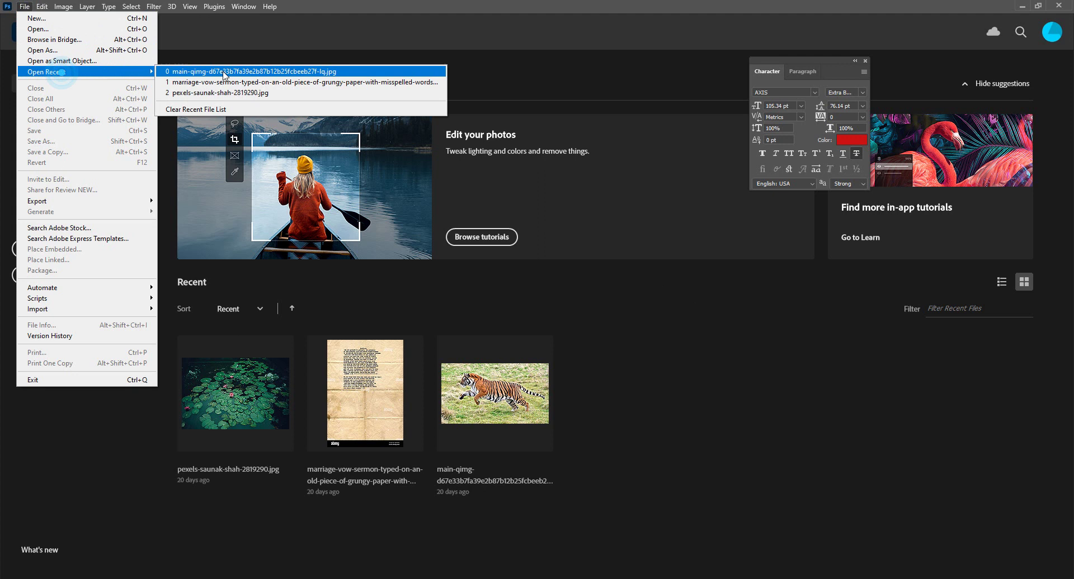
left_click(209, 110)
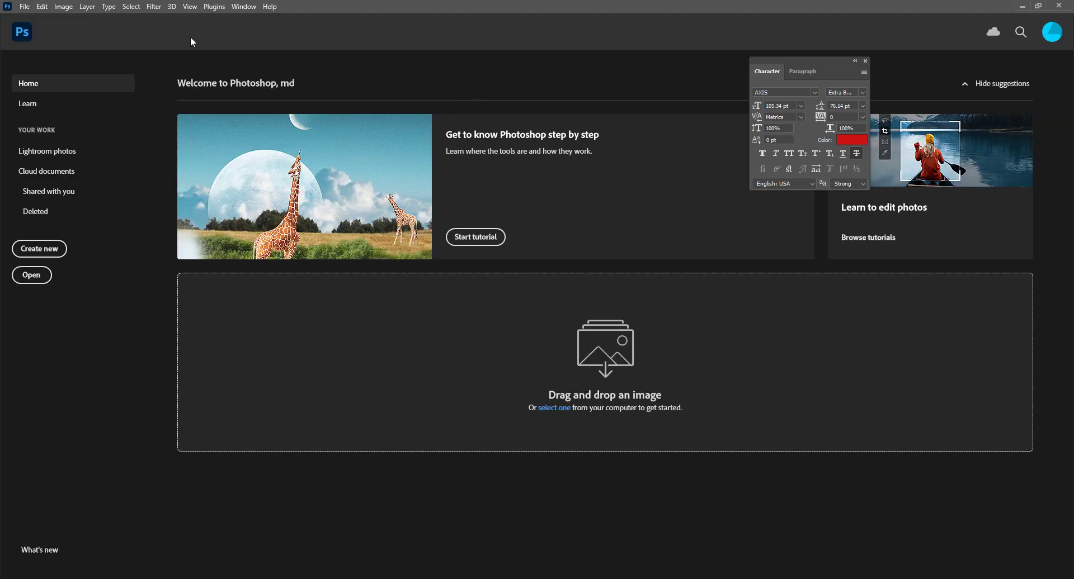
- Leave the home screen for the empty workspace and close the floating Character panel
left_click(21, 35)
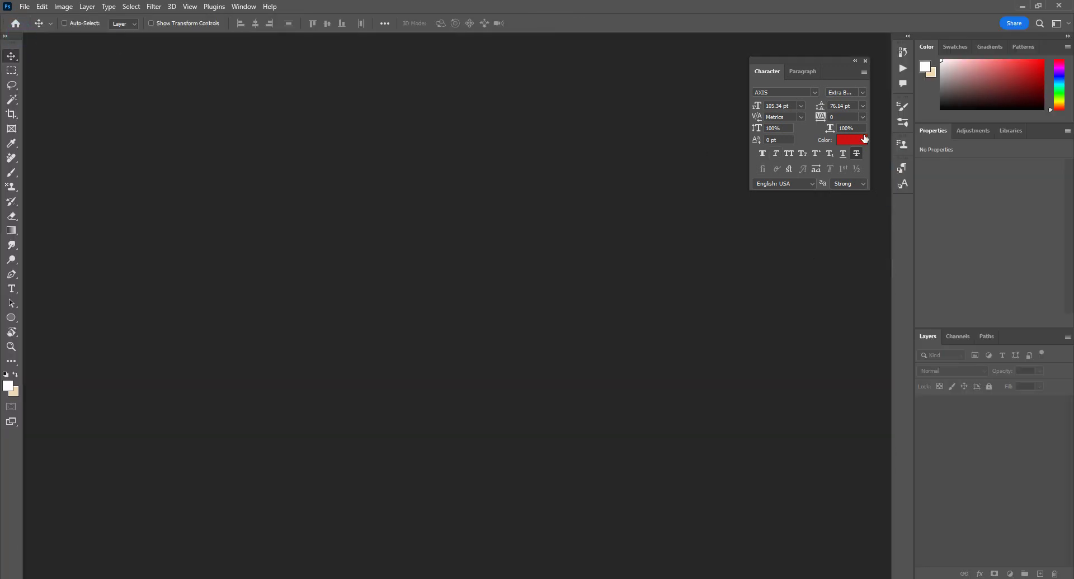
left_click(865, 60)
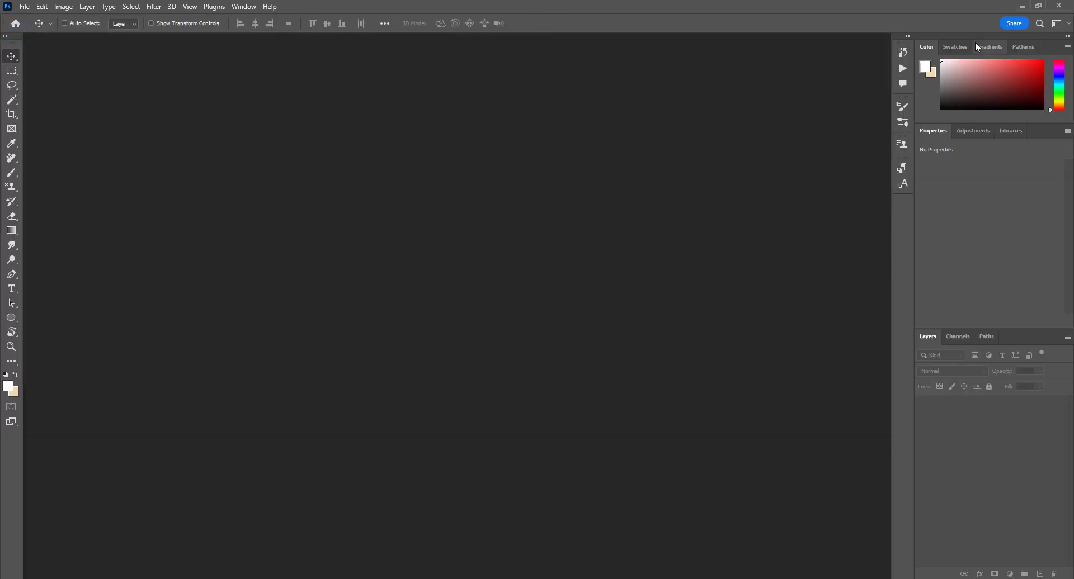
- Switch back to the Google Meet call, present the entire screen and hide the sharing notice
left_click(1021, 5)
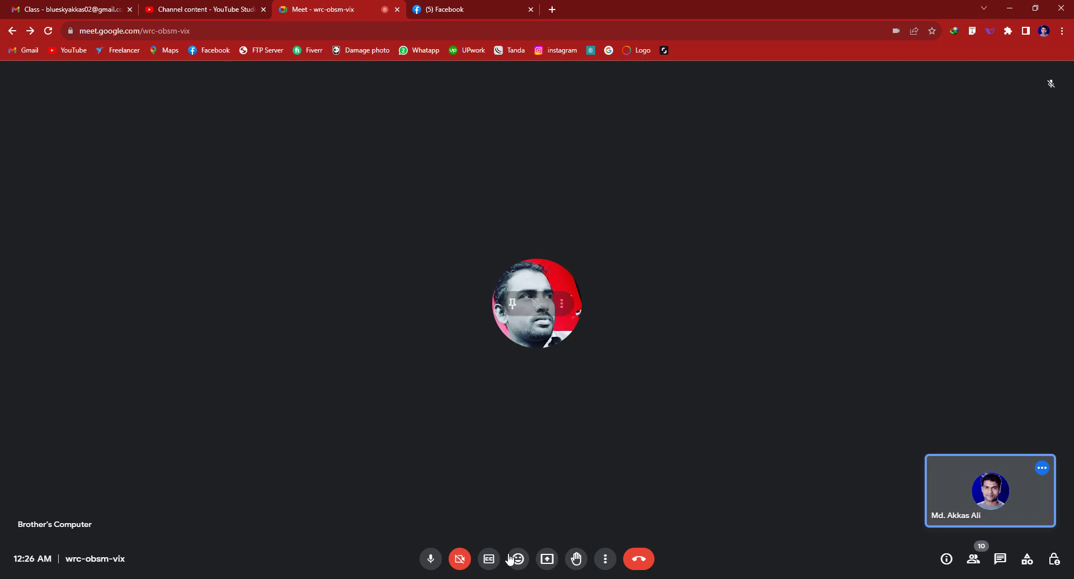
left_click(548, 560)
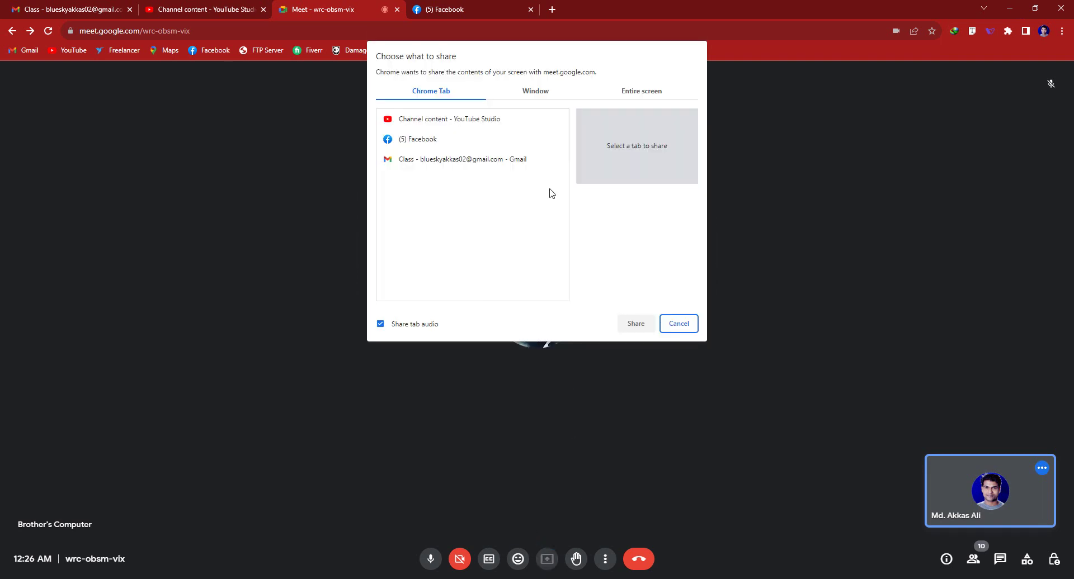
left_click(640, 91)
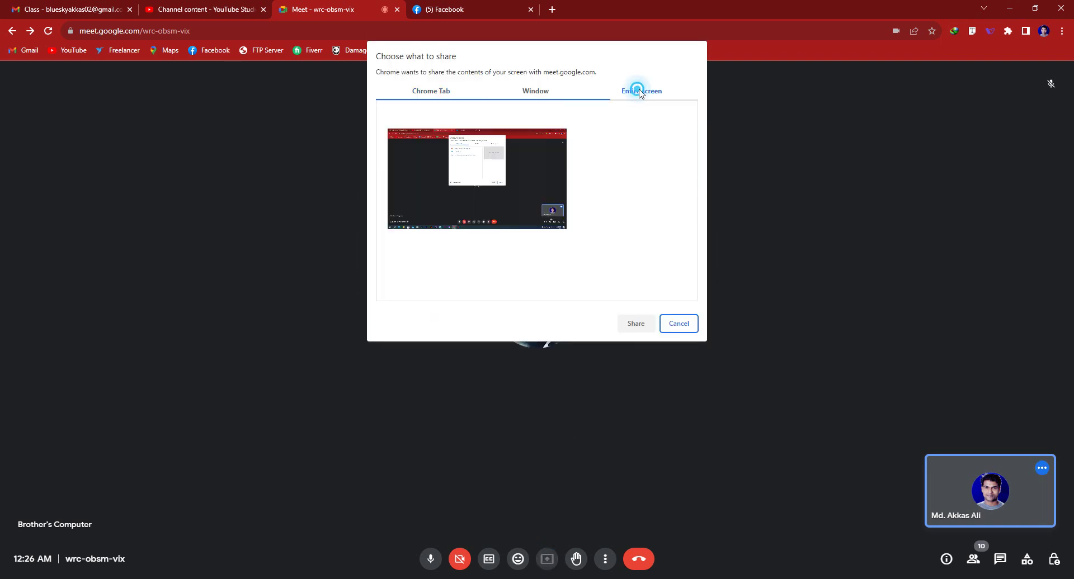
left_click(636, 323)
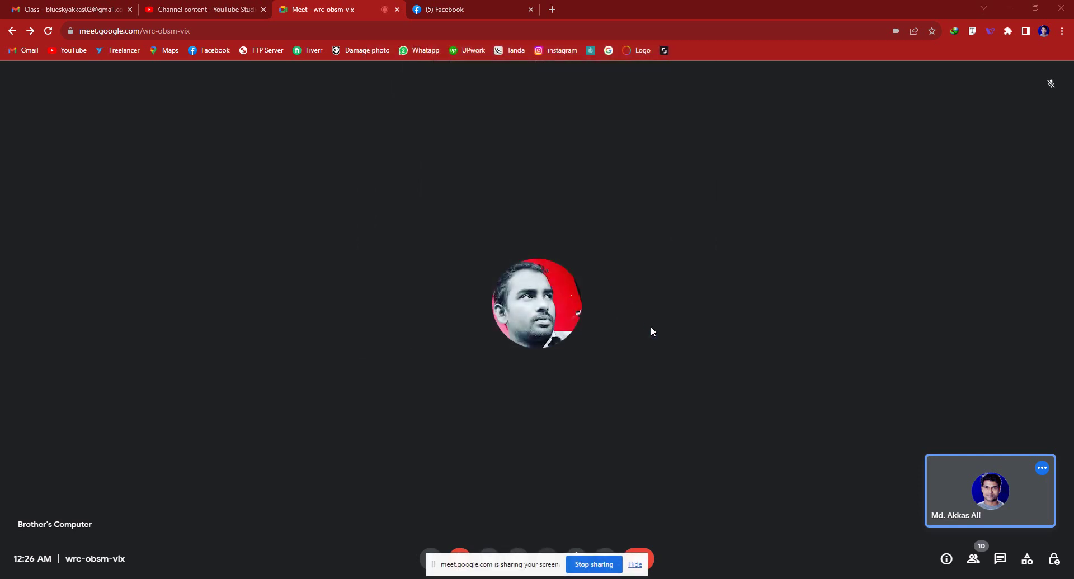
left_click(636, 565)
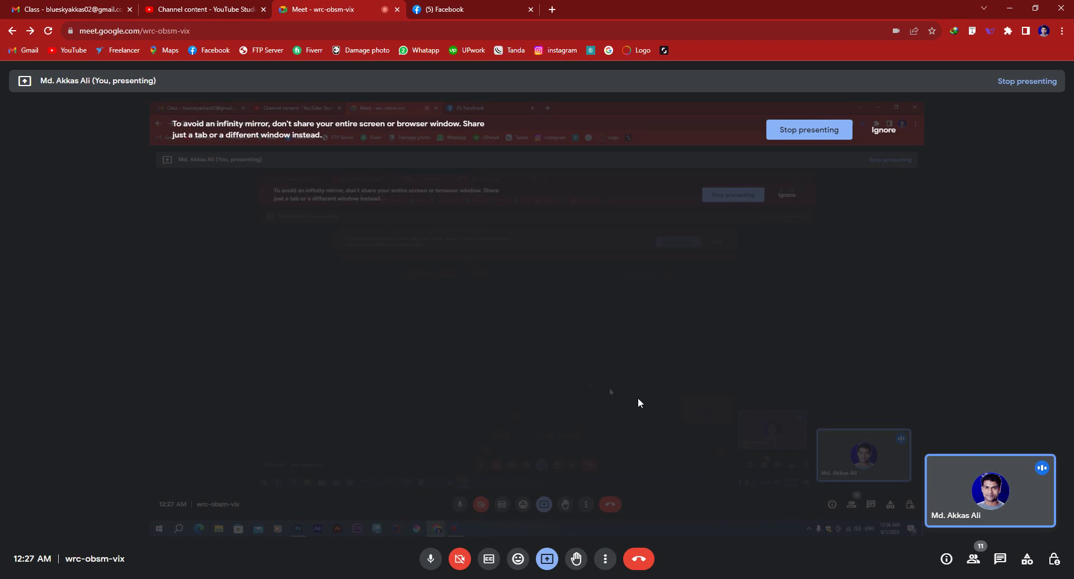
- Switch to Photoshop and create a landscape document of 11 x 8.5 inches at 300 ppi, in RGB Color with a white background
left_click(204, 578)
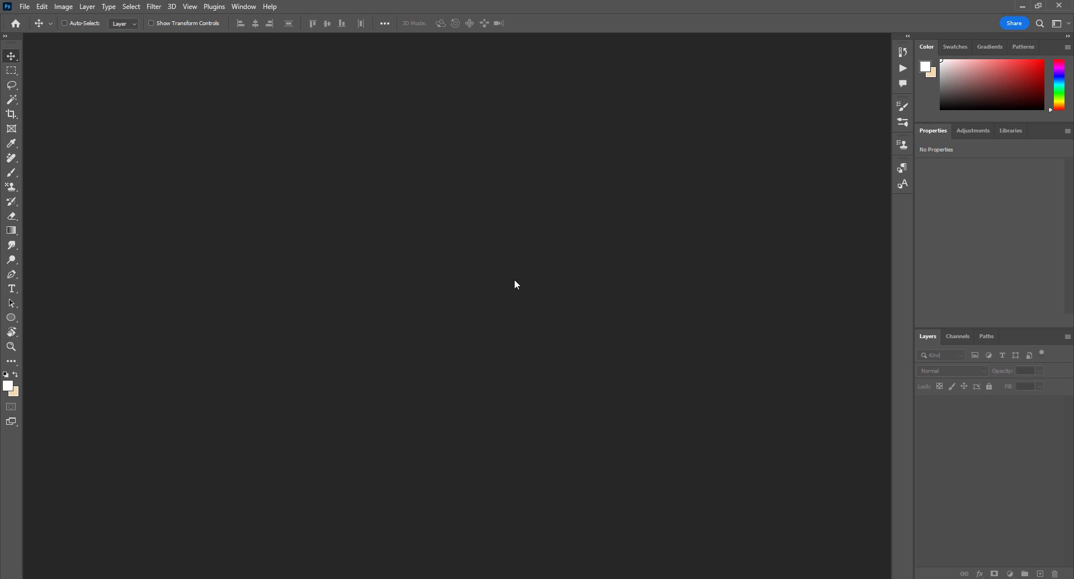
key("ctrl")
key("ctrl+n")
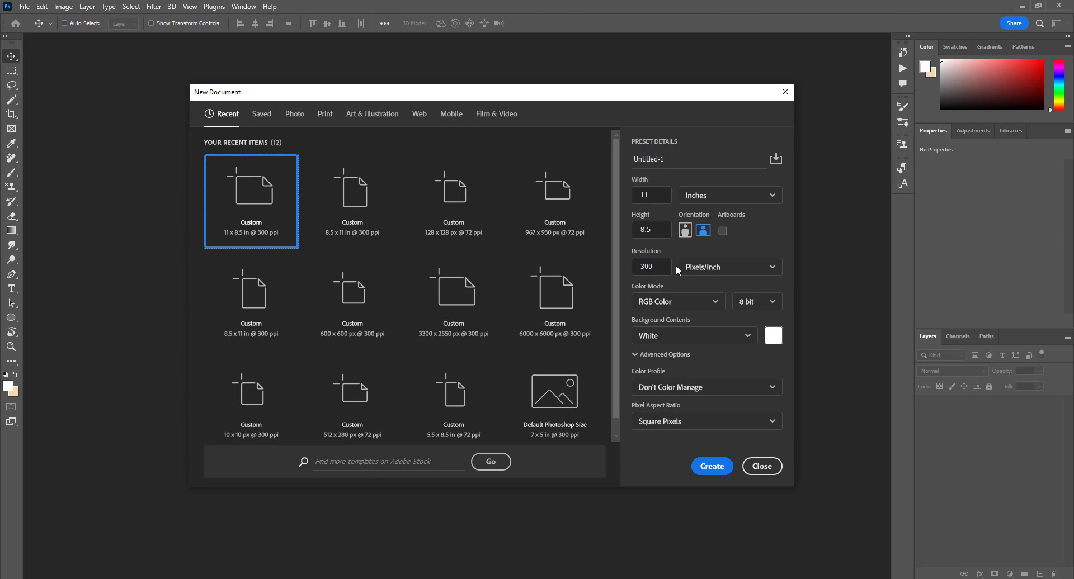
left_click(710, 467)
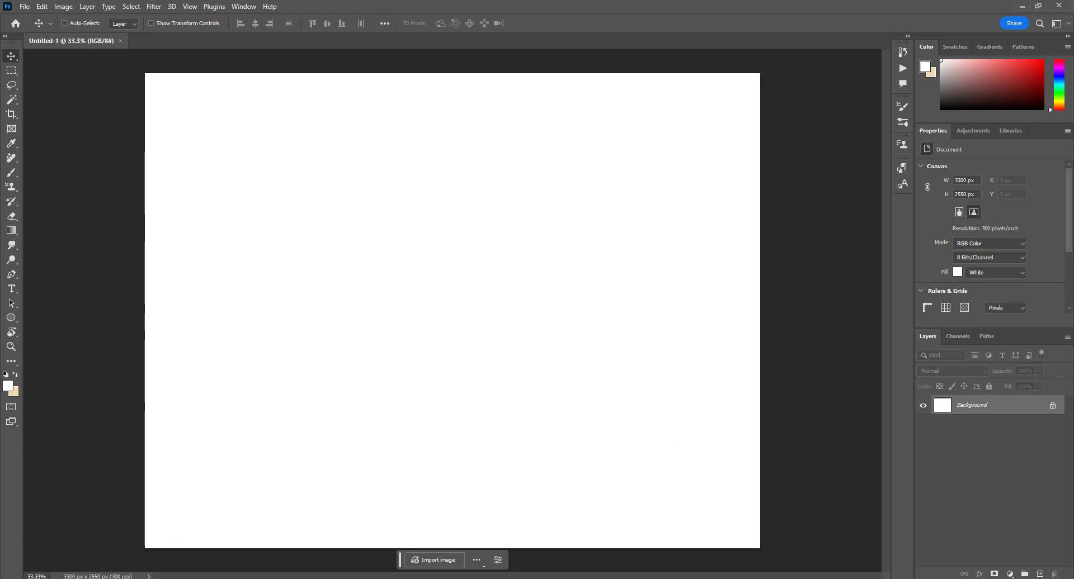
- Open the Unsplash JPG portrait of the long-haired woman from the Downloads folder as a separate document
key("super+e")
left_click(266, 253)
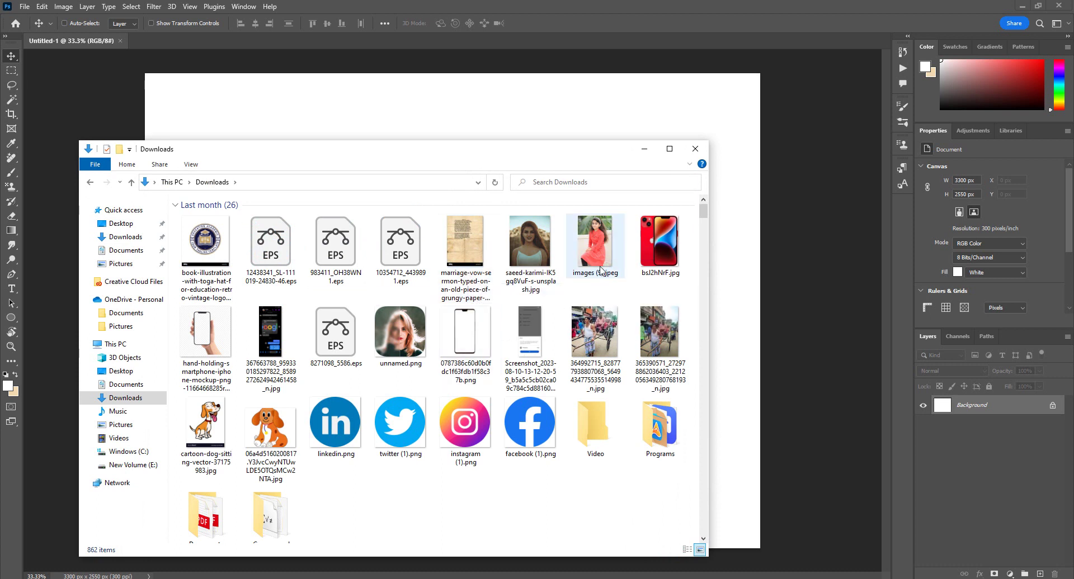
left_click_drag(545, 249, 968, 493)
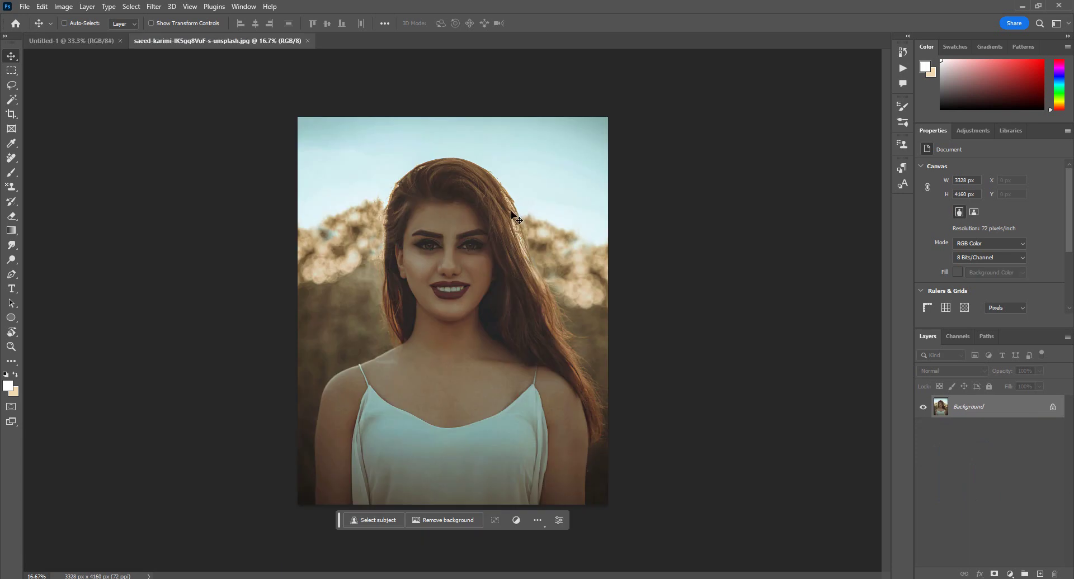
- Copy the portrait photo into the Untitled-1 document as a new layer
key("ctrl+plus")
key("ctrl+plus")
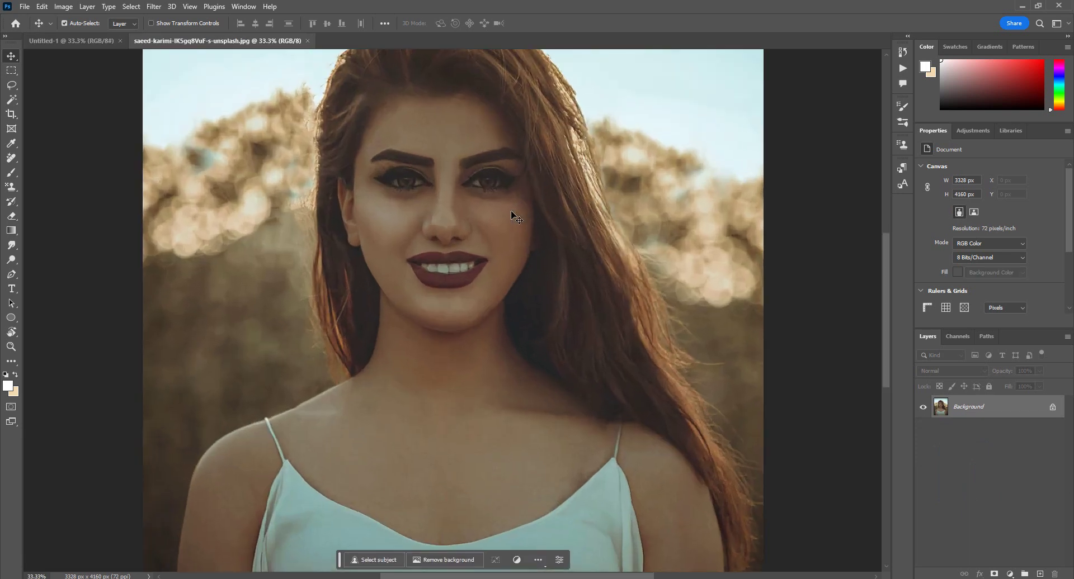
key("ctrl+minus")
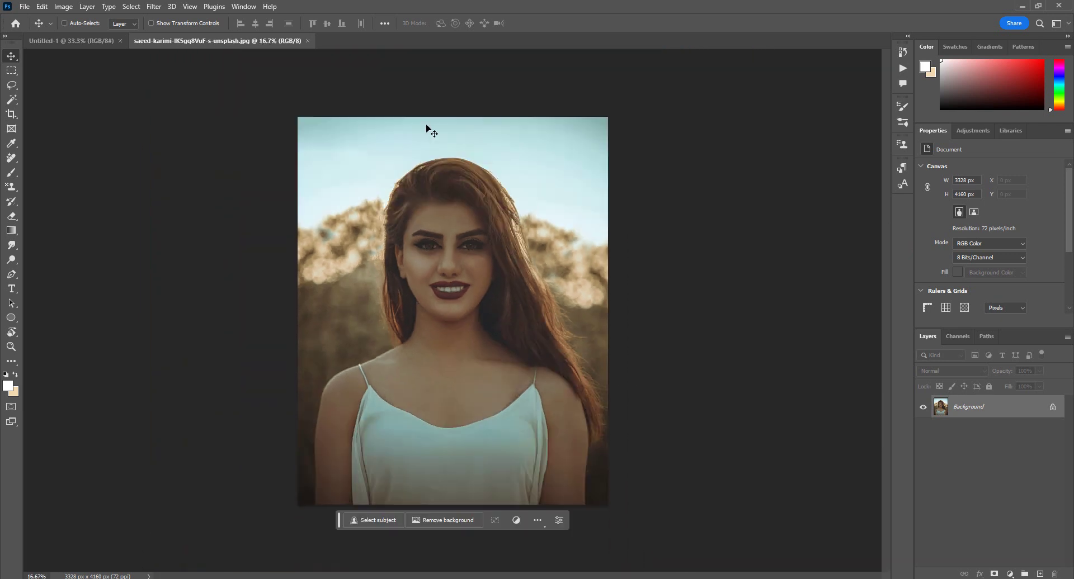
left_click(369, 163)
left_click_drag(237, 125, 400, 203)
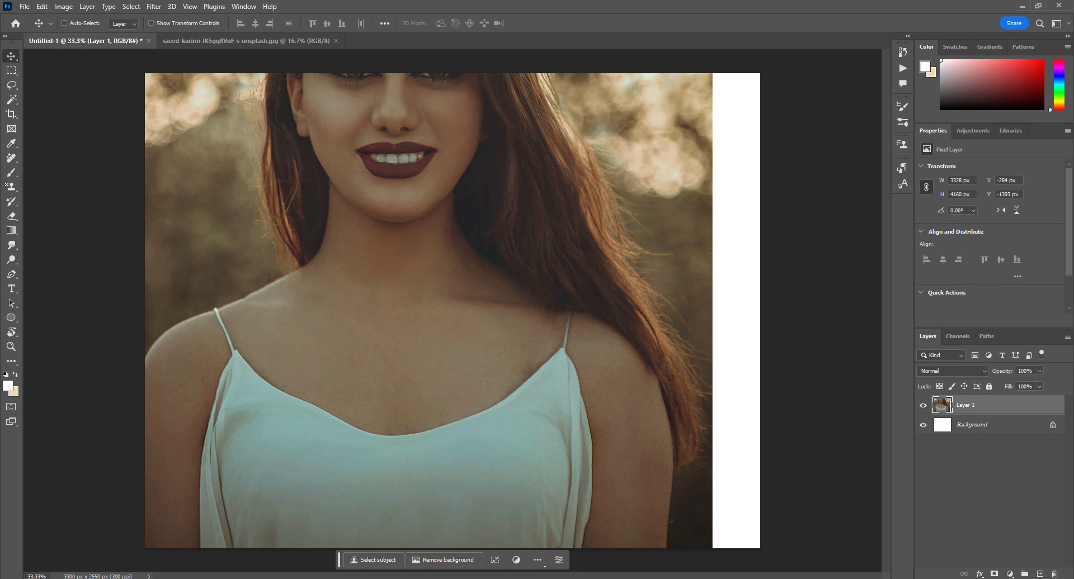
- Set the default High Definition Audio microphone's level to 90 in the Windows sound settings and apply it
right_click(1001, 578)
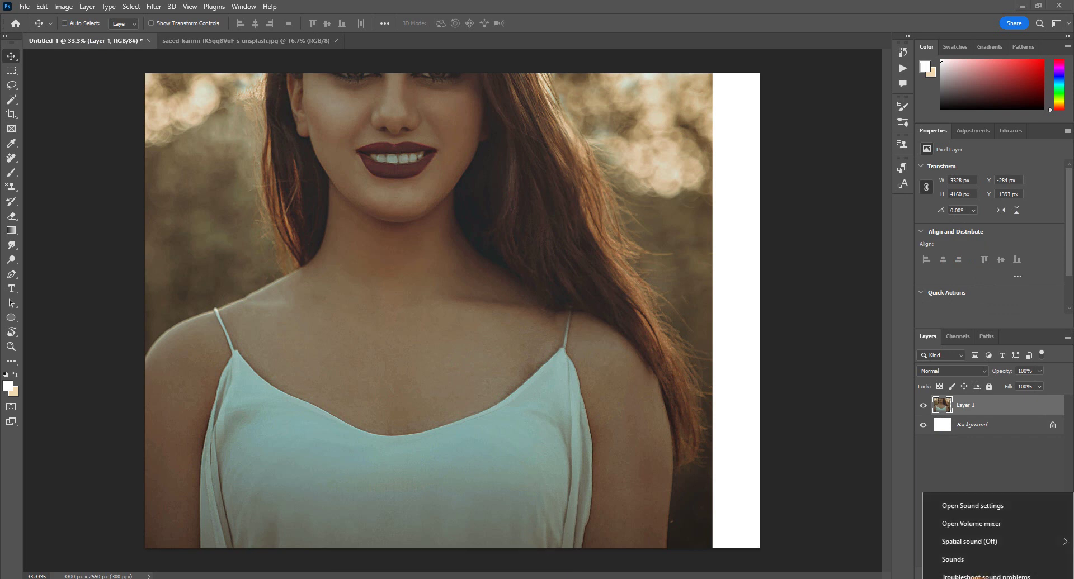
left_click(952, 559)
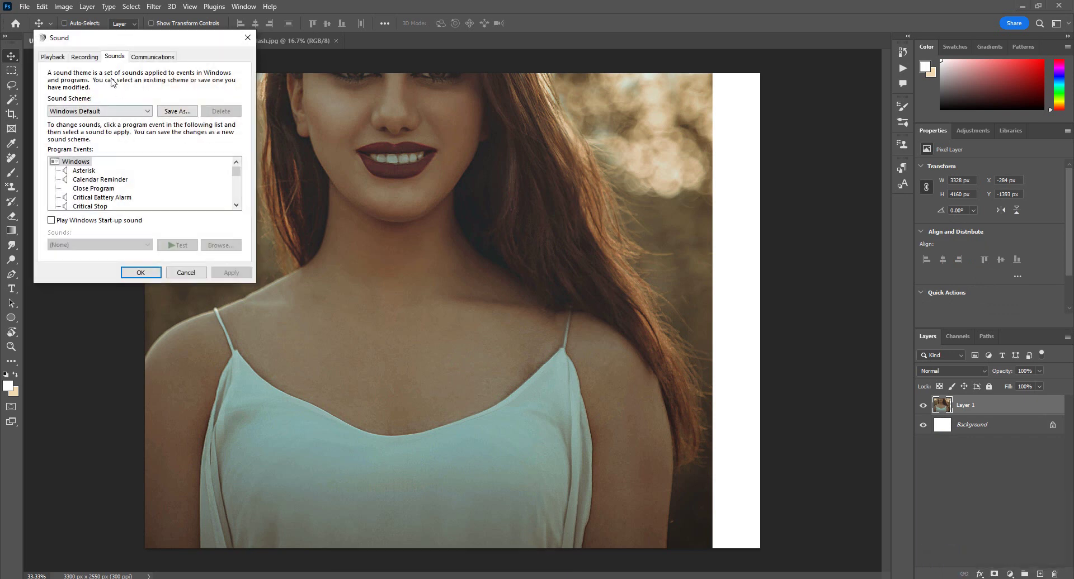
left_click(89, 57)
right_click(103, 165)
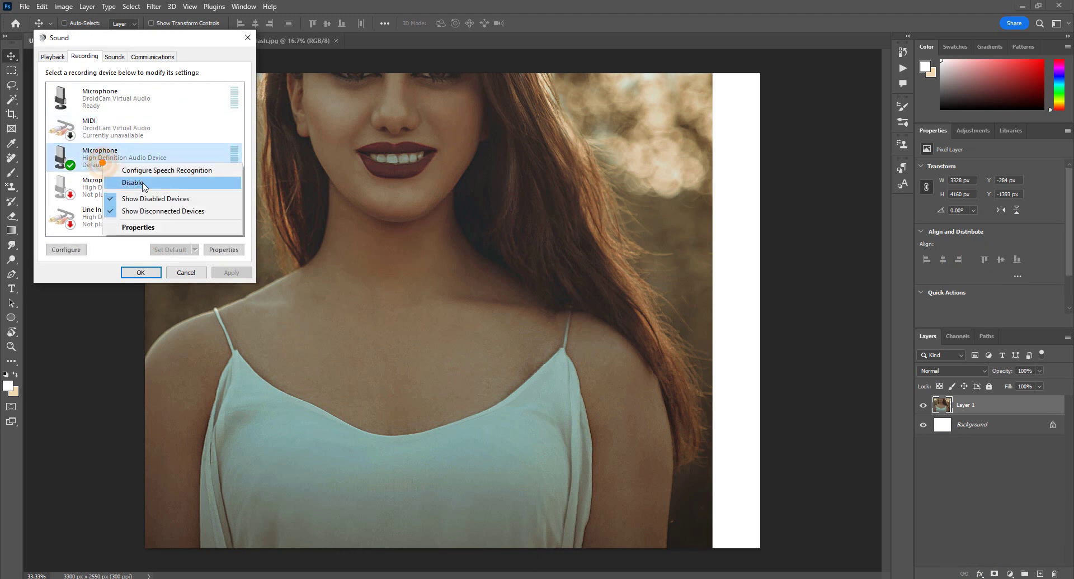
left_click(155, 229)
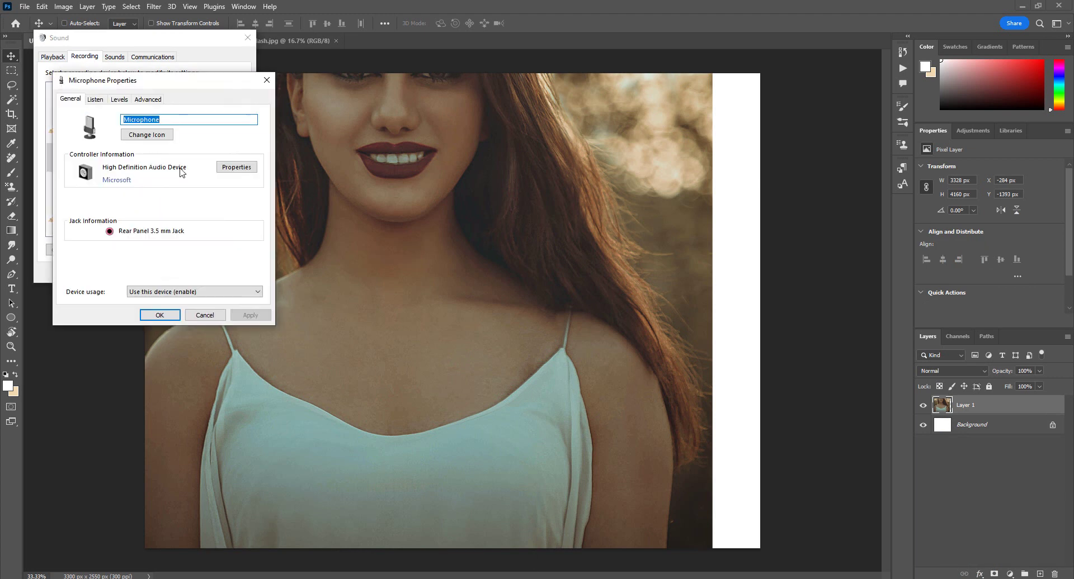
left_click(118, 99)
left_click_drag(124, 134, 141, 133)
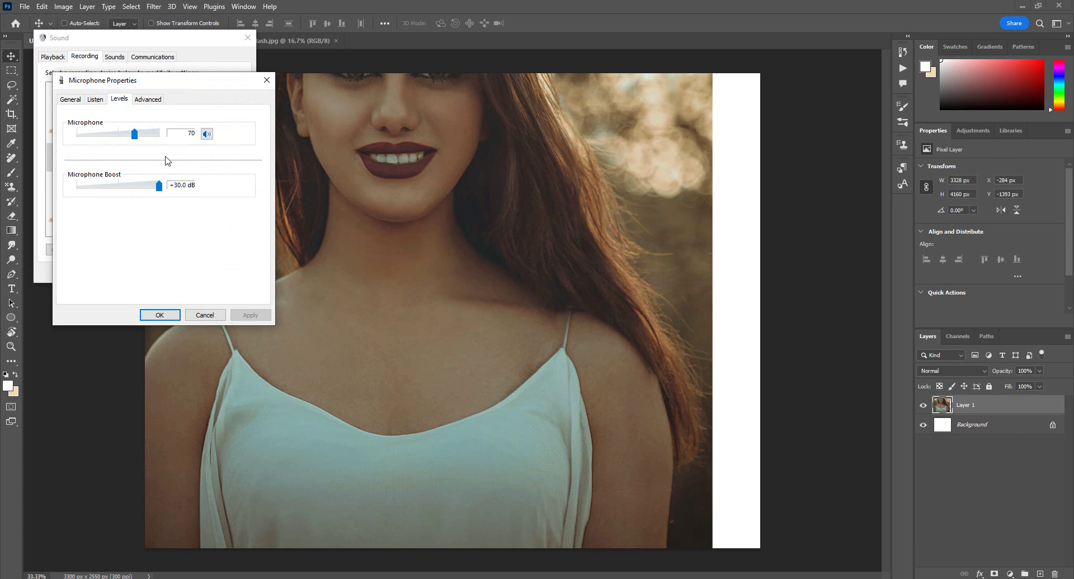
left_click_drag(144, 133, 150, 134)
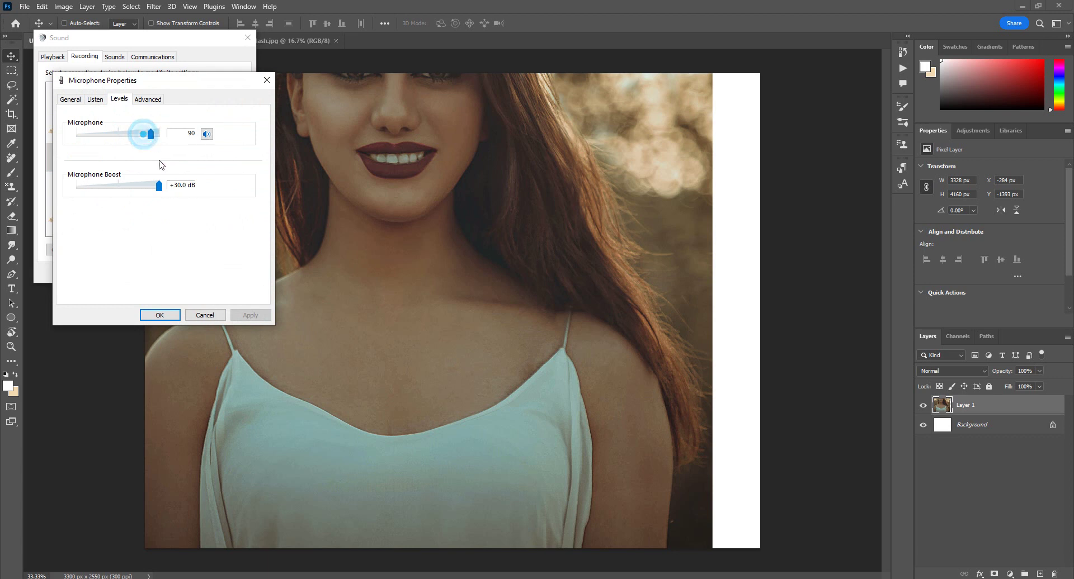
left_click(162, 315)
left_click(147, 270)
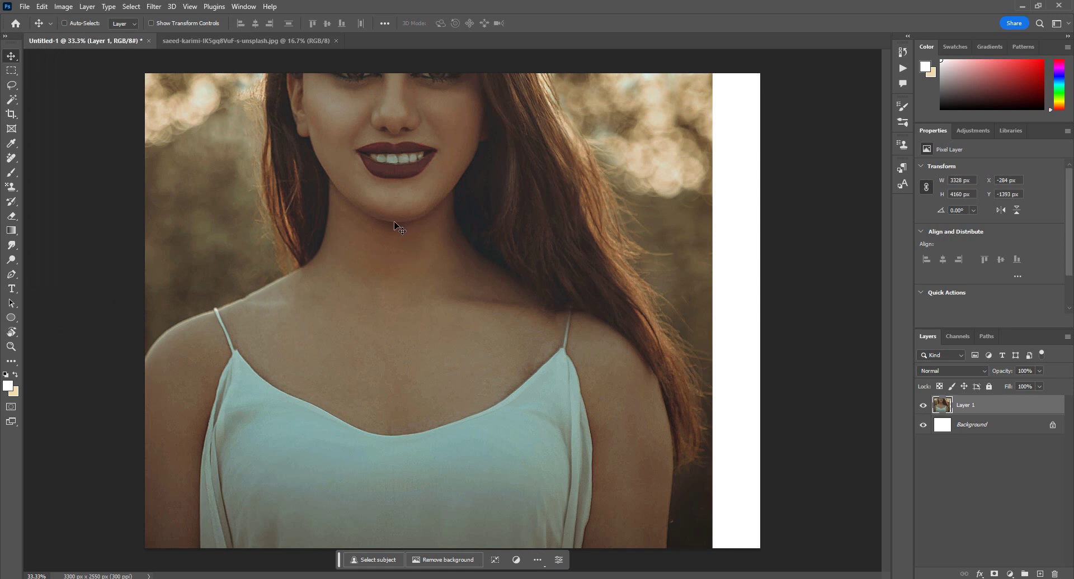
- Move the portrait layer around the canvas, placing it at about X -159 px, Y 205 px so the whole head shows
key("ctrl+minus")
key("ctrl+minus")
key("ctrl+minus")
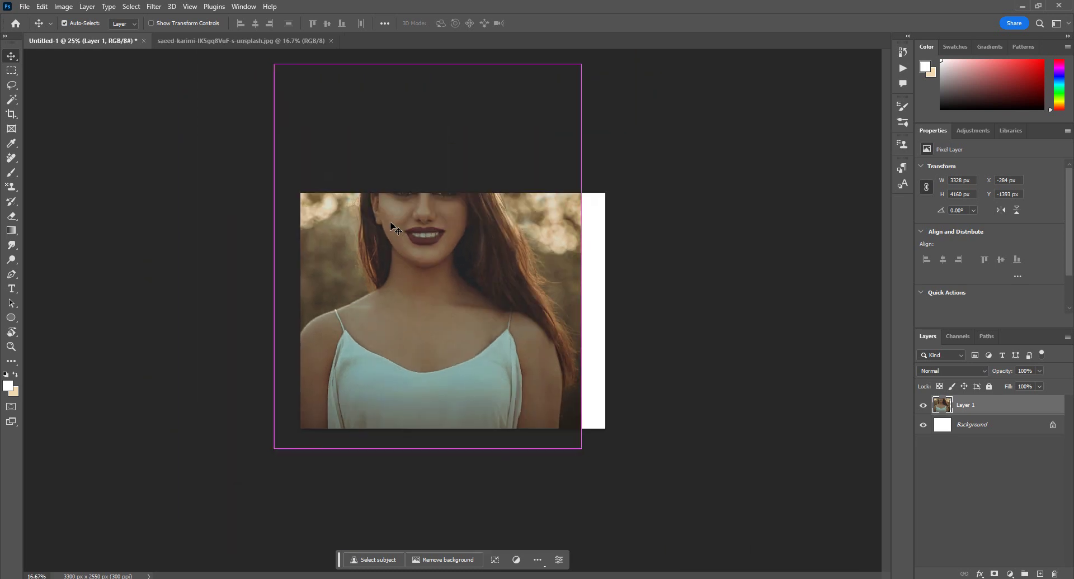
left_click_drag(439, 223, 462, 324)
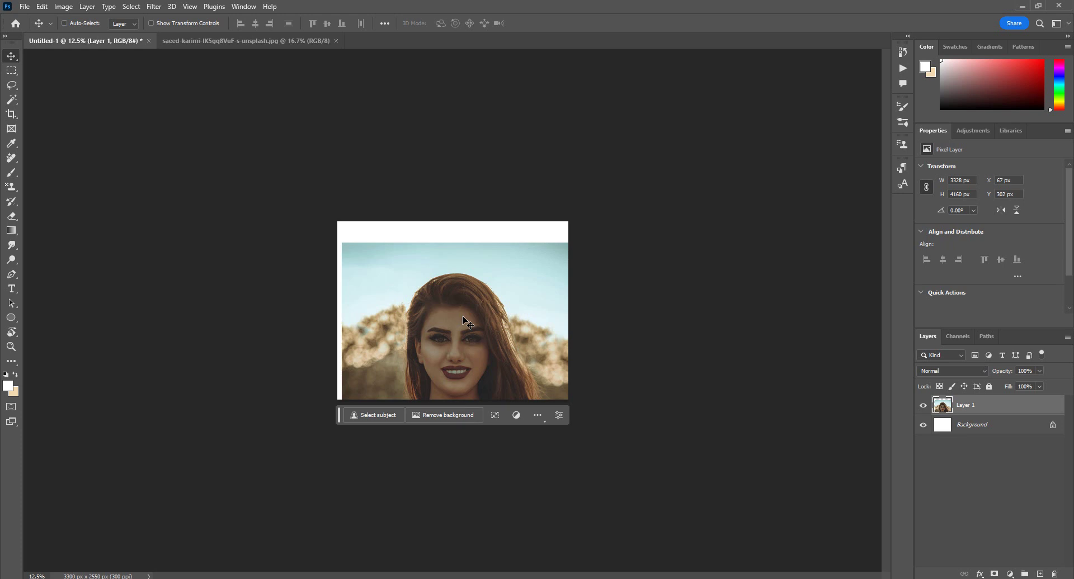
left_click_drag(464, 320, 475, 242)
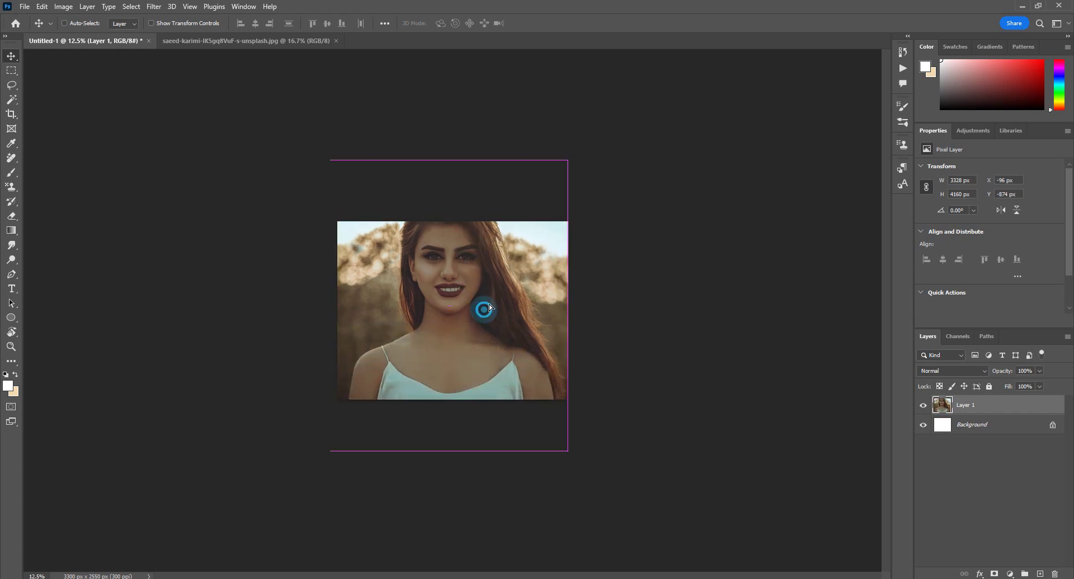
left_click(490, 303)
left_click_drag(488, 314, 470, 289)
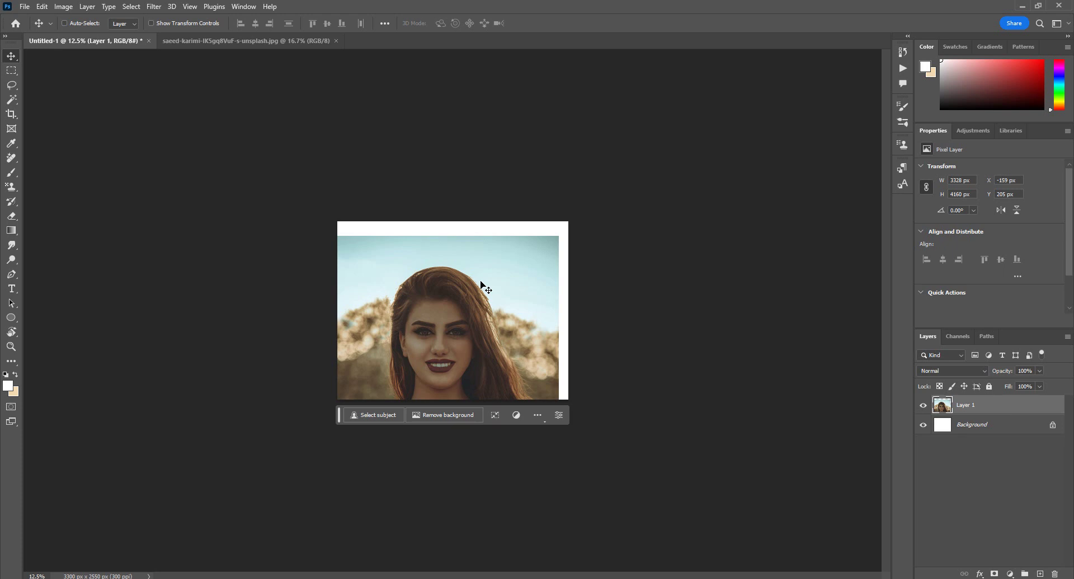
- Scale the portrait layer down proportionally with Free Transform to about 409 × 511 px and apply it
key("ctrl")
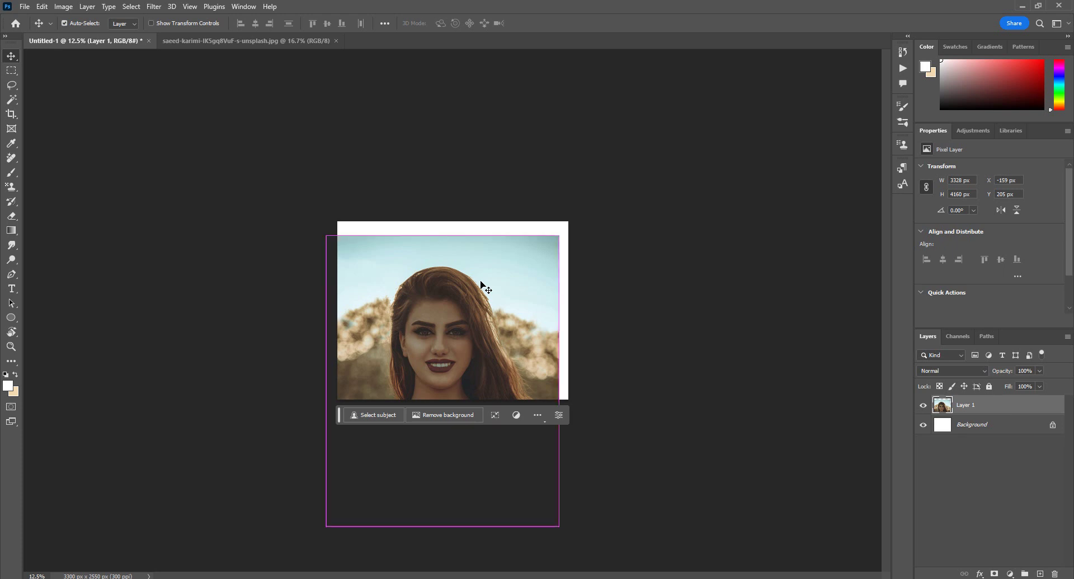
key("ctrl+t")
left_click_drag(461, 314, 472, 334)
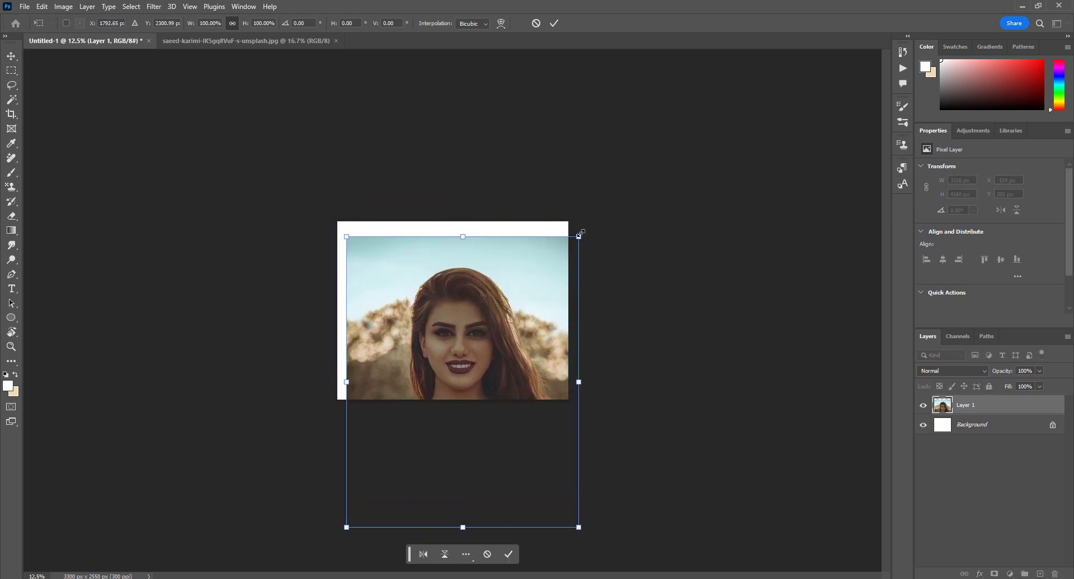
left_click_drag(579, 236, 379, 307)
key("Return")
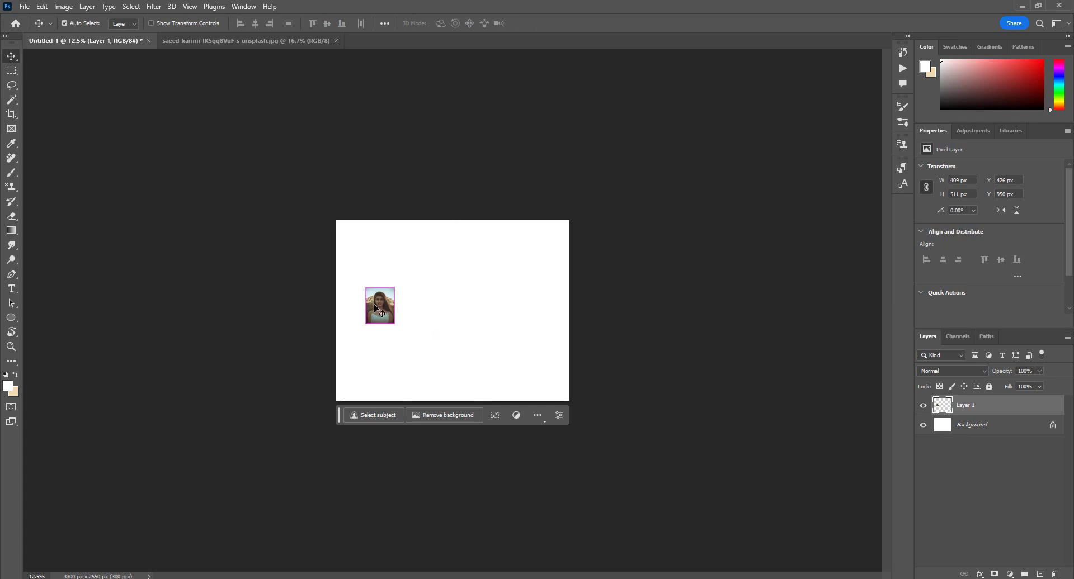
- Move the small portrait toward the canvas centre, to about X 738 px, Y 1088 px
key("ctrl+plus")
key("ctrl+plus")
key("ctrl+plus")
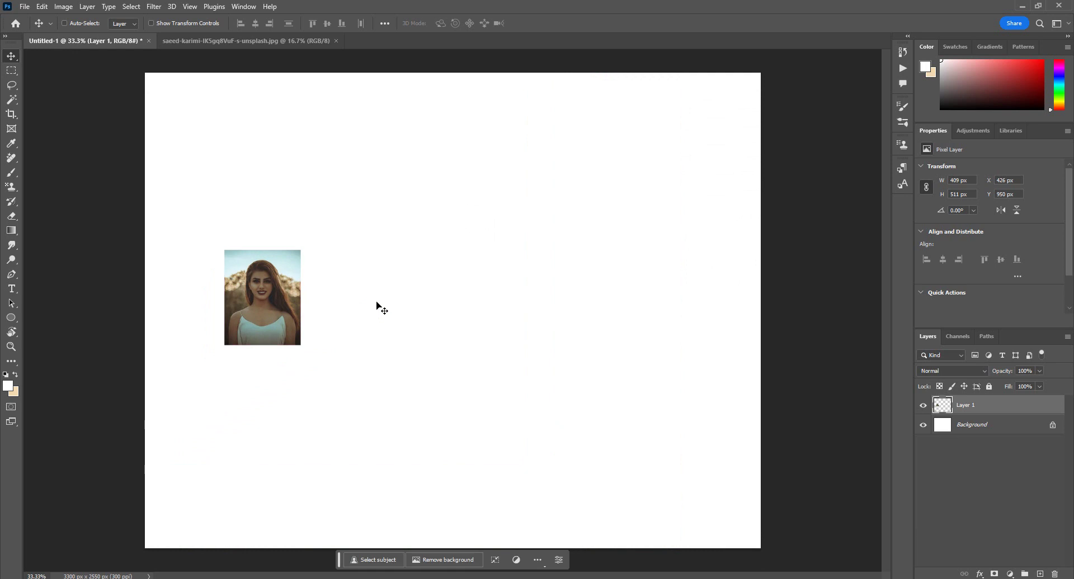
left_click_drag(290, 323, 341, 342)
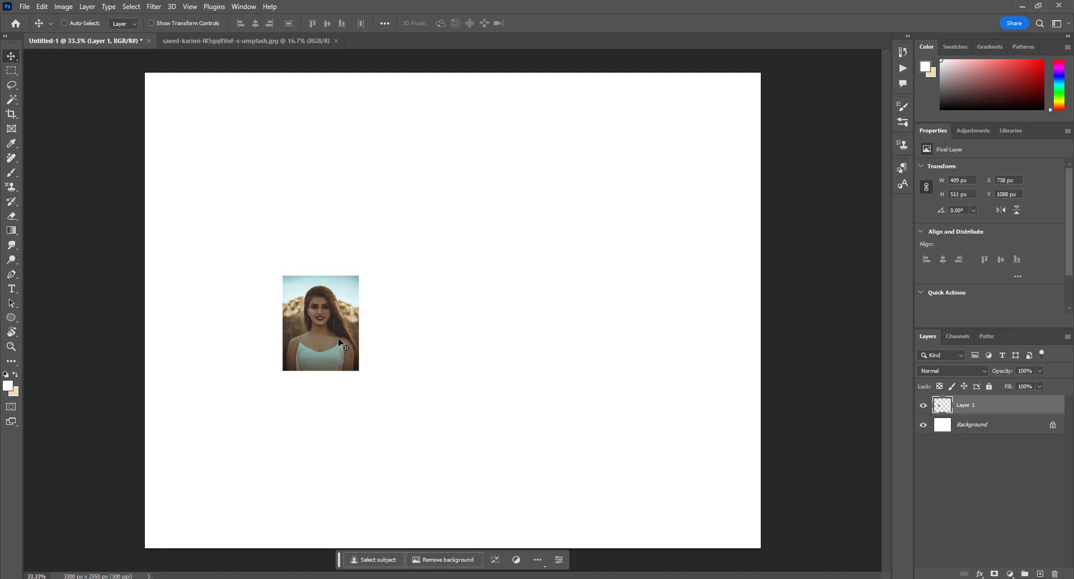
- Try enlarging the small portrait to about 688.56% with Free Transform, repositioning it over the canvas, and discard the transform
key("ctrl+t")
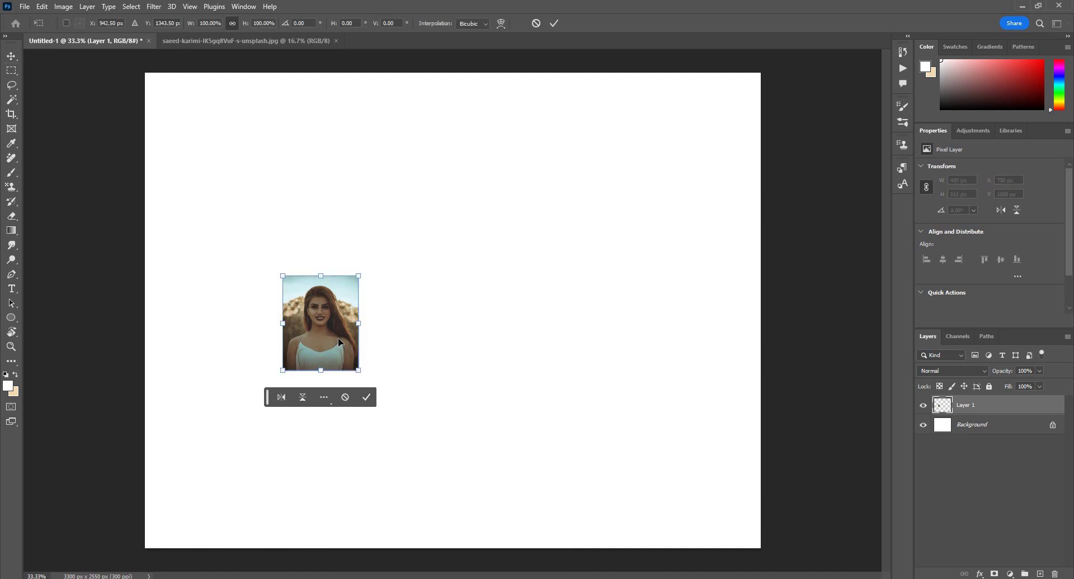
left_click_drag(362, 376, 680, 576)
left_click_drag(424, 335, 522, 356)
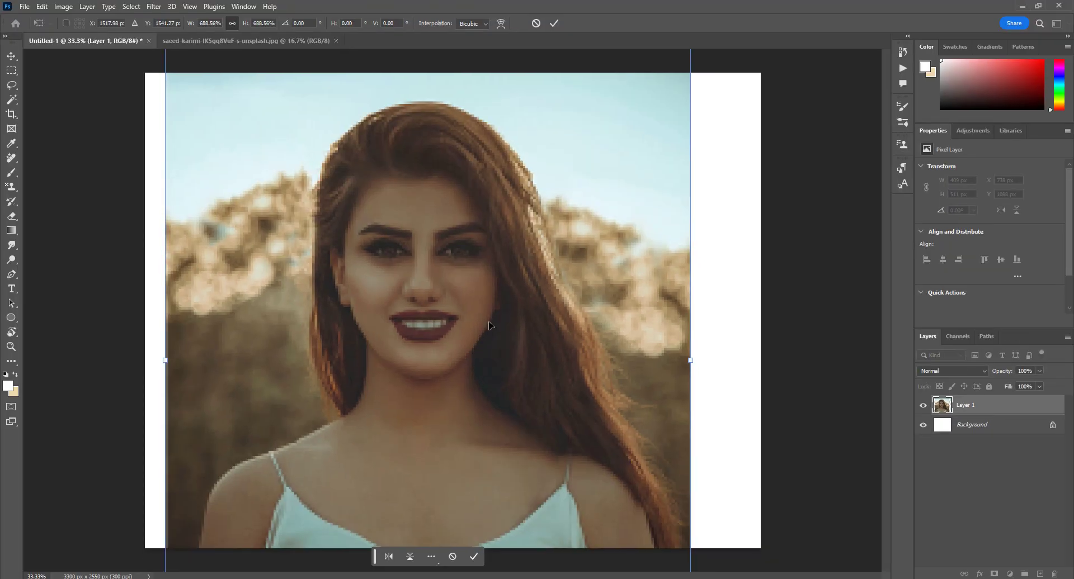
left_click_drag(426, 308, 488, 304)
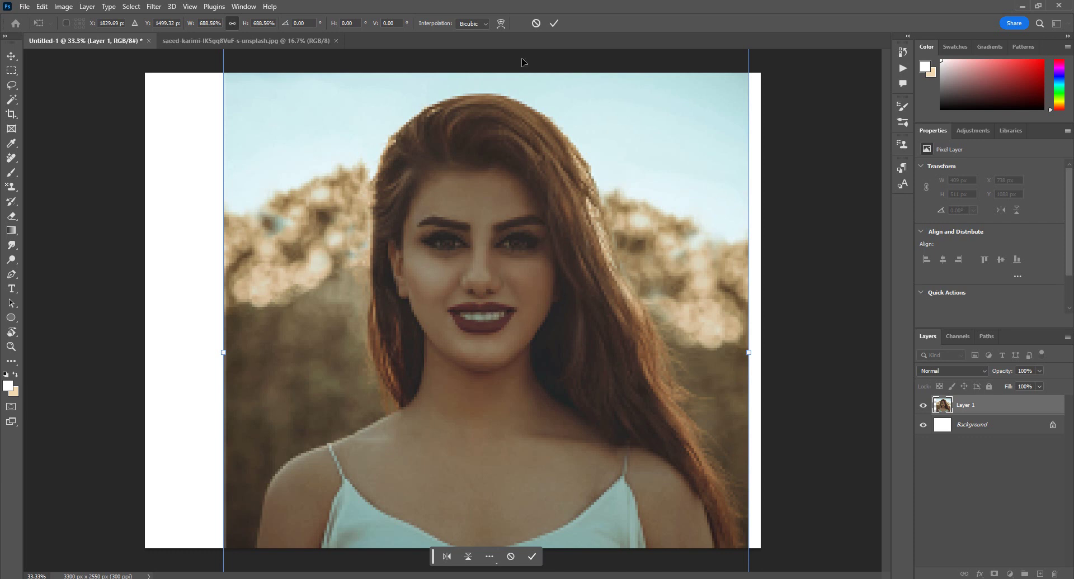
left_click(534, 25)
- Undo the move and the downscaling of the portrait layer
key("ctrl")
key("ctrl+z")
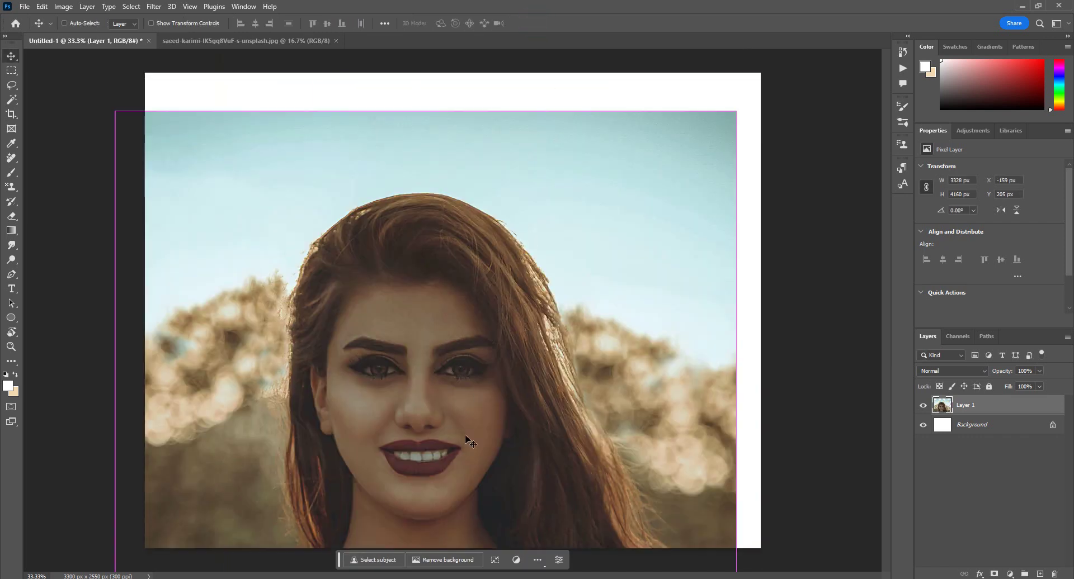
- Check the Google Meet call and the Facebook home page in Chrome, and return to Photoshop
mouse_move(458, 548)
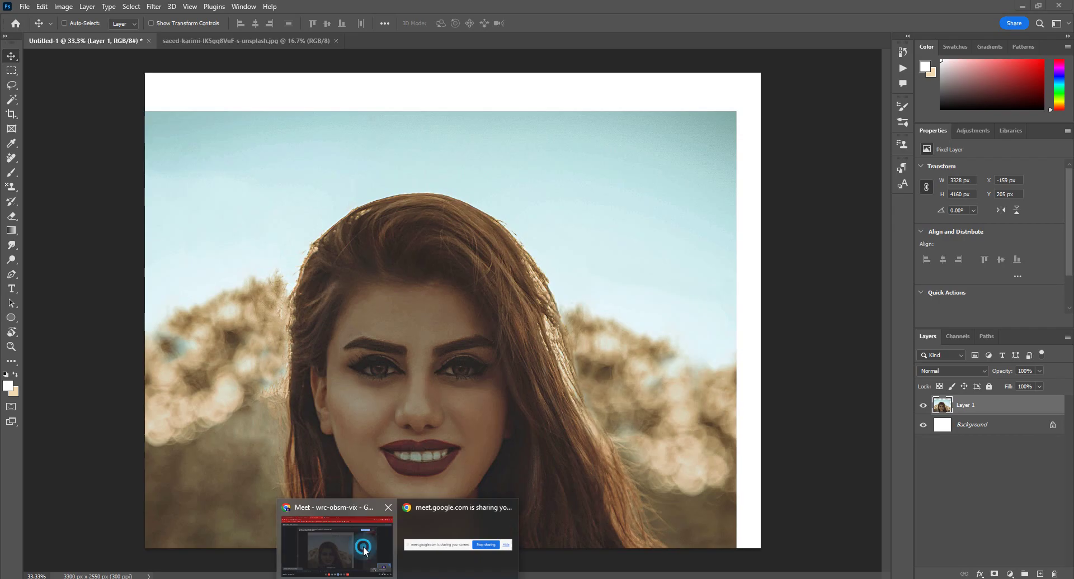
left_click(338, 531)
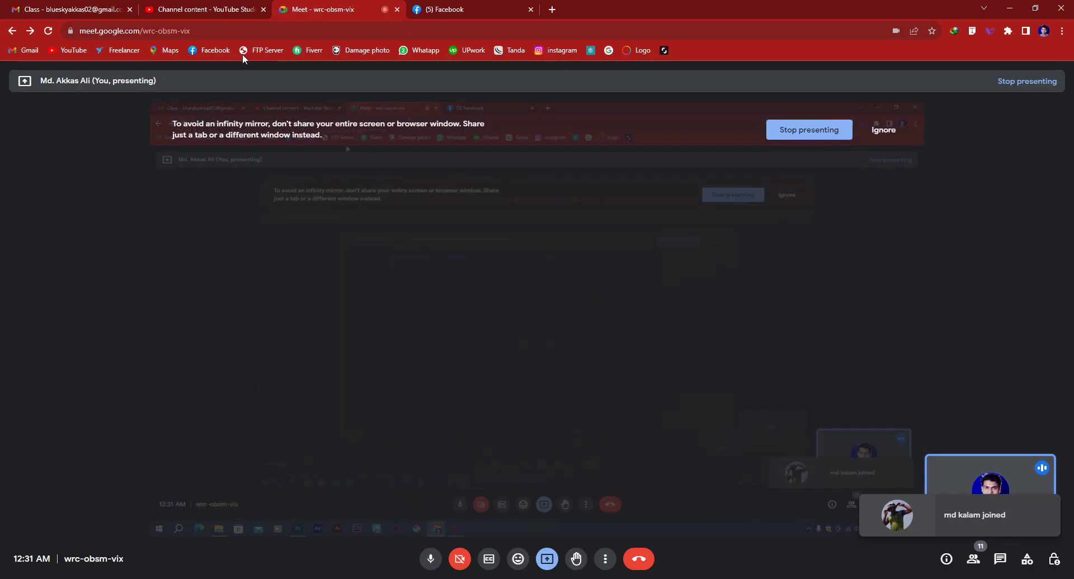
left_click(457, 9)
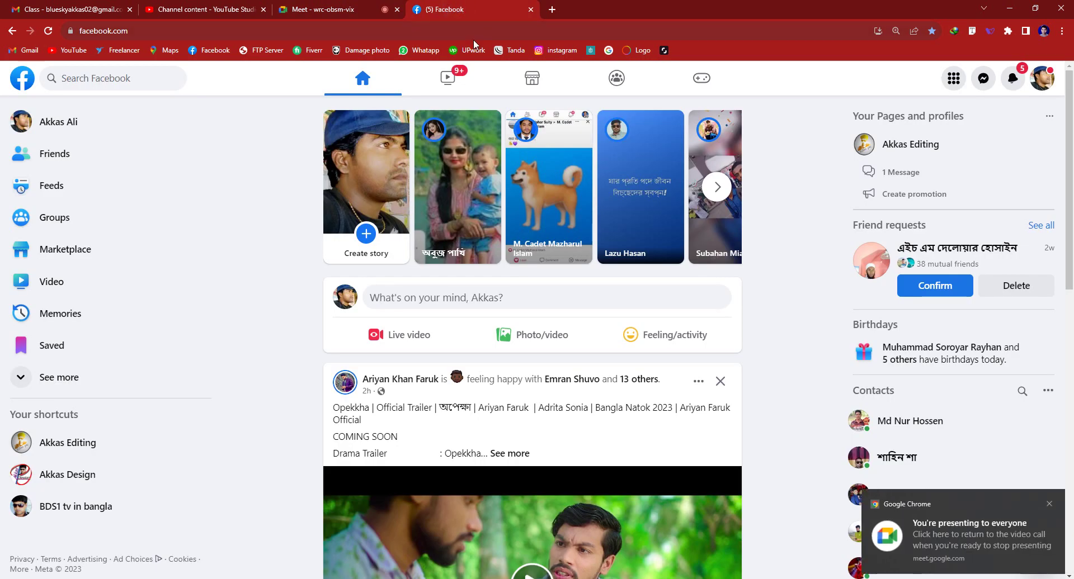
left_click(313, 9)
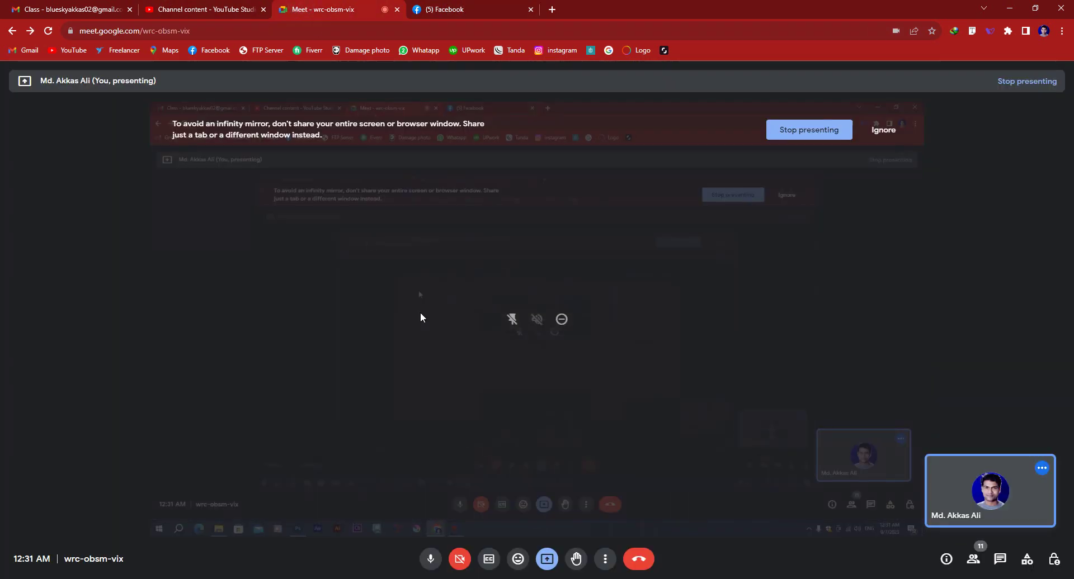
key("alt+Tab")
- Move the portrait layer to about X 0 px, Y 133 px and convert it to a Smart Object
left_click_drag(468, 283, 499, 270)
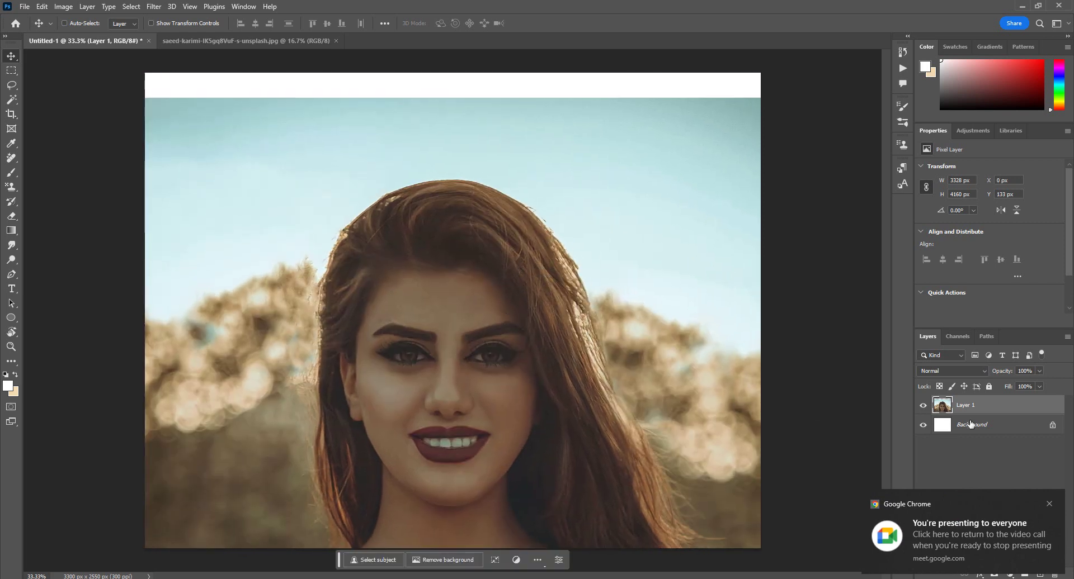
key("ctrl")
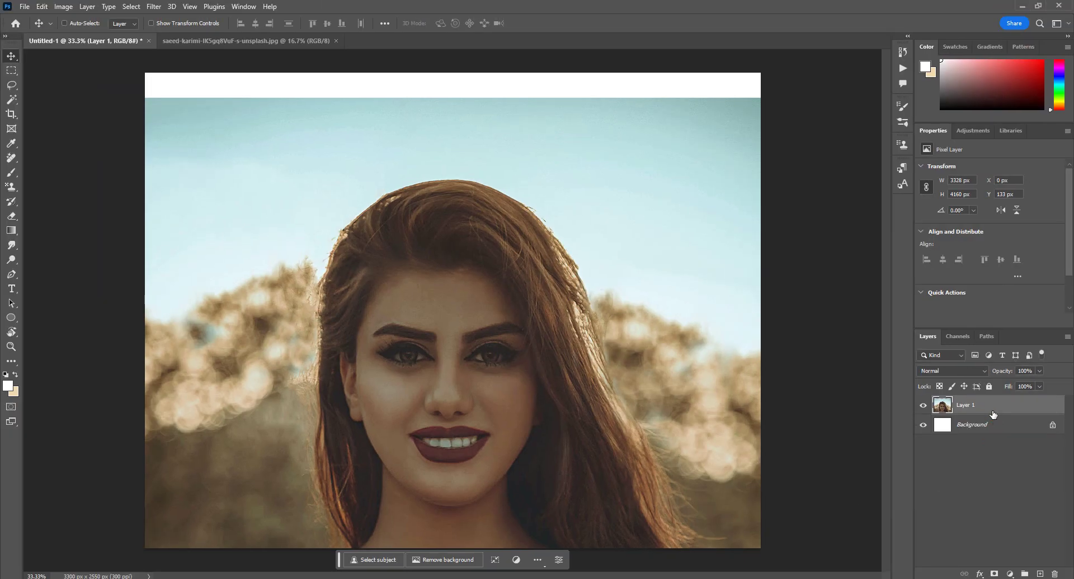
right_click(994, 407)
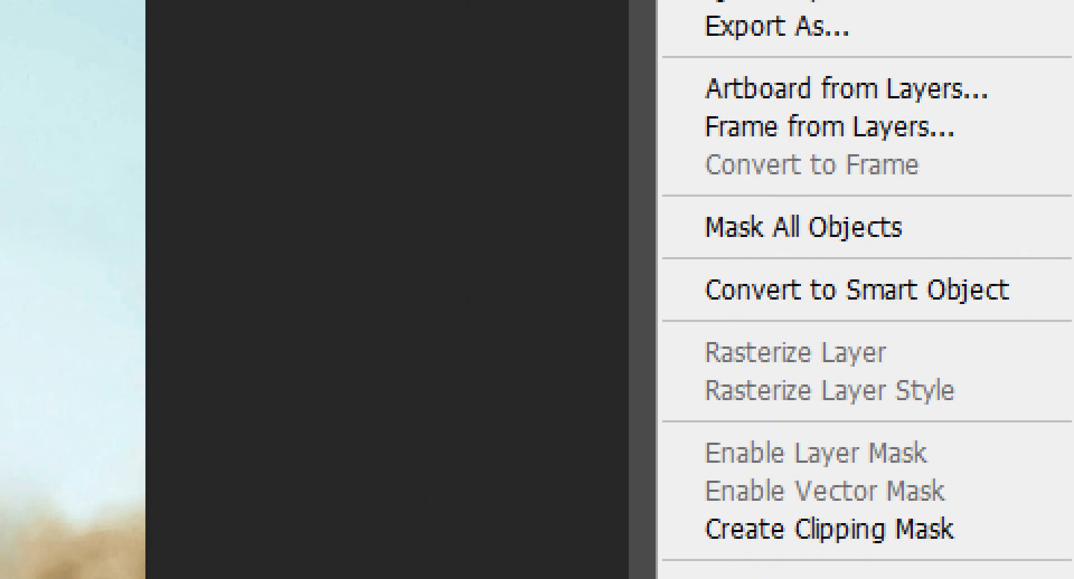
left_click(922, 270)
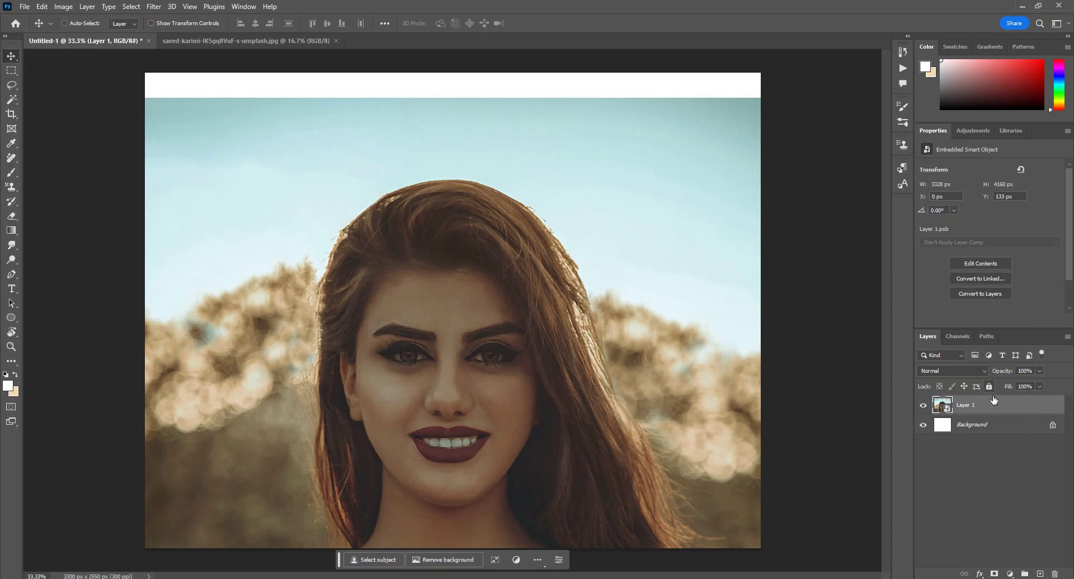
- Set the default High Definition Audio microphone's level to 95 in the Windows sound settings and apply it
right_click(981, 578)
left_click(969, 561)
left_click(99, 71)
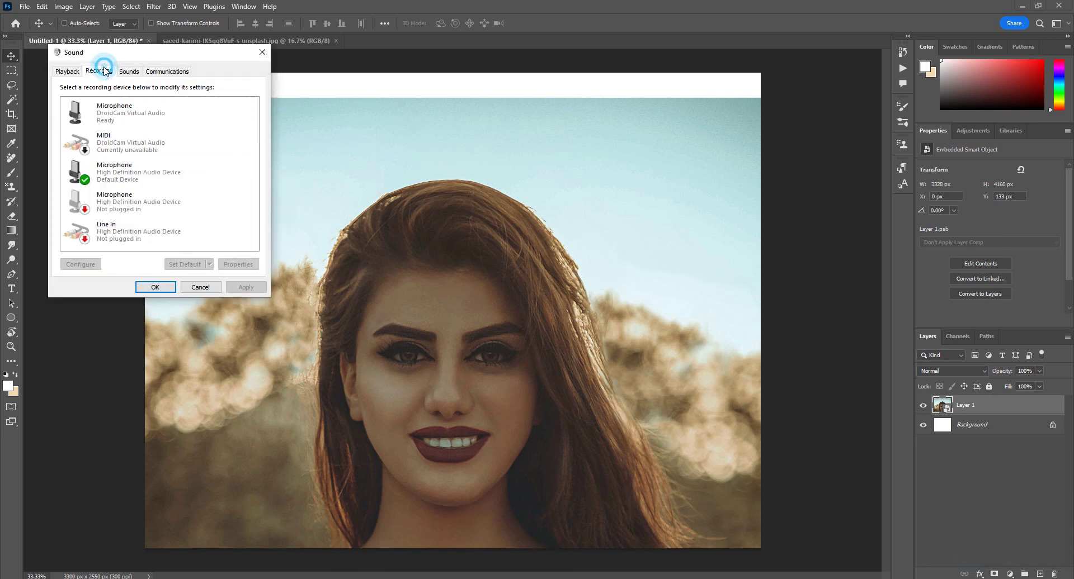
left_click(120, 173)
right_click(121, 174)
left_click(163, 237)
left_click(134, 114)
left_click_drag(141, 150, 157, 148)
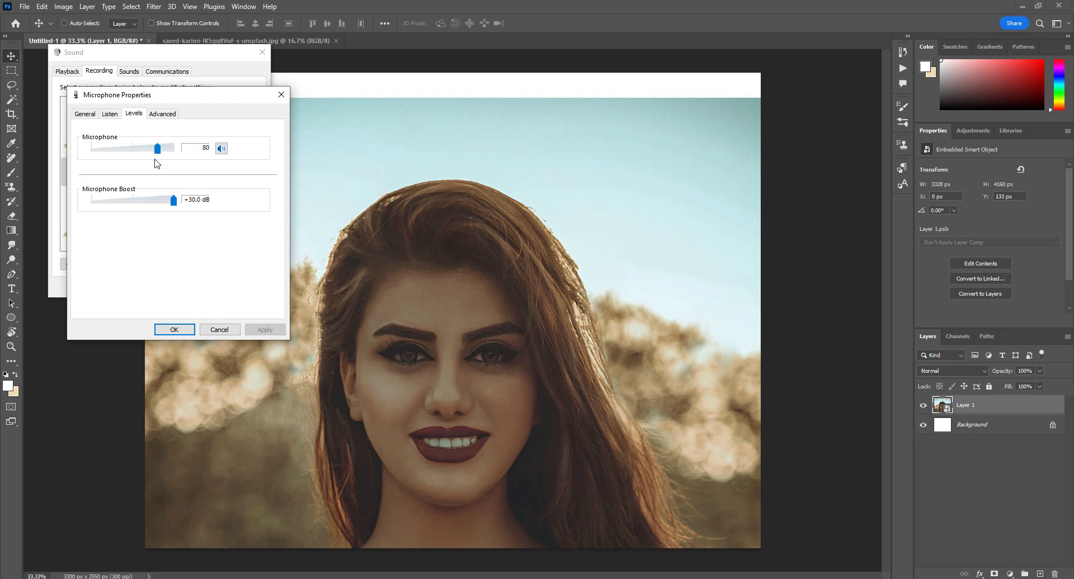
left_click_drag(158, 149, 172, 152)
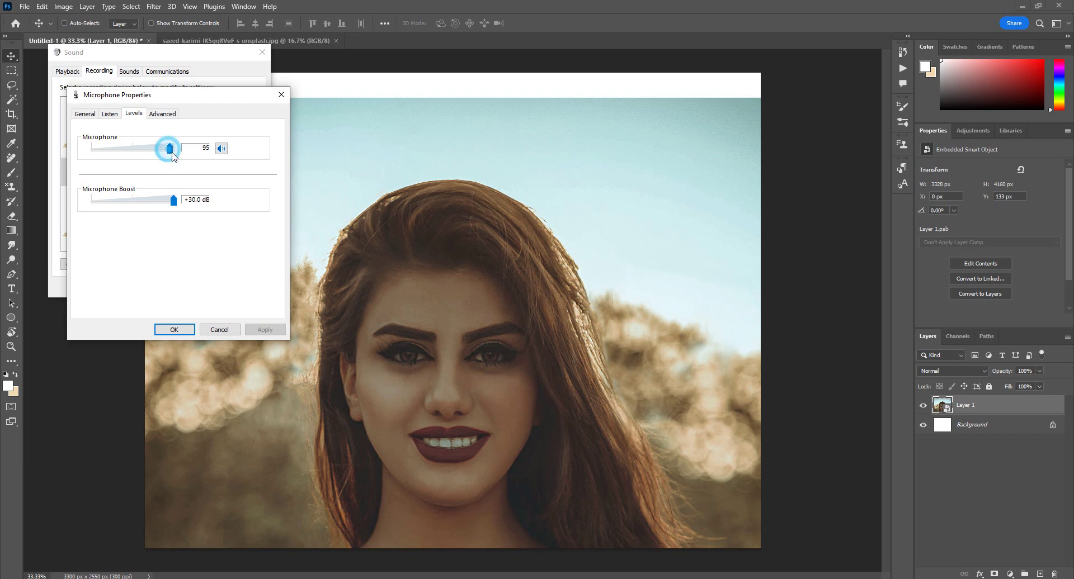
left_click(174, 329)
left_click(157, 287)
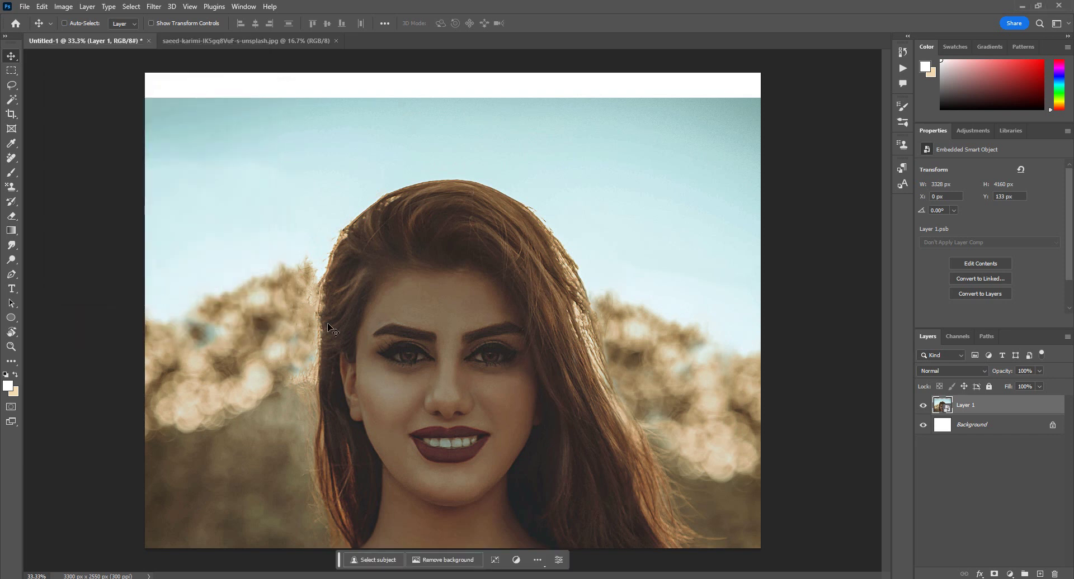